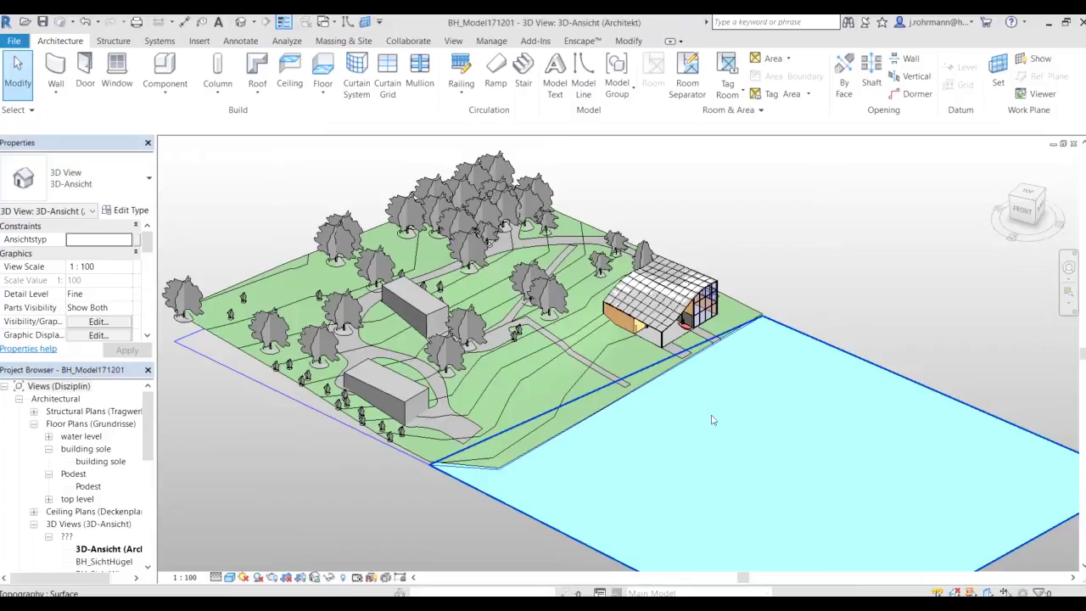
Step: Deselect the terrain, then pan and orbit the 3D site view toward the boathouse
middle_click_drag(713, 420, 698, 436)
key("Escape")
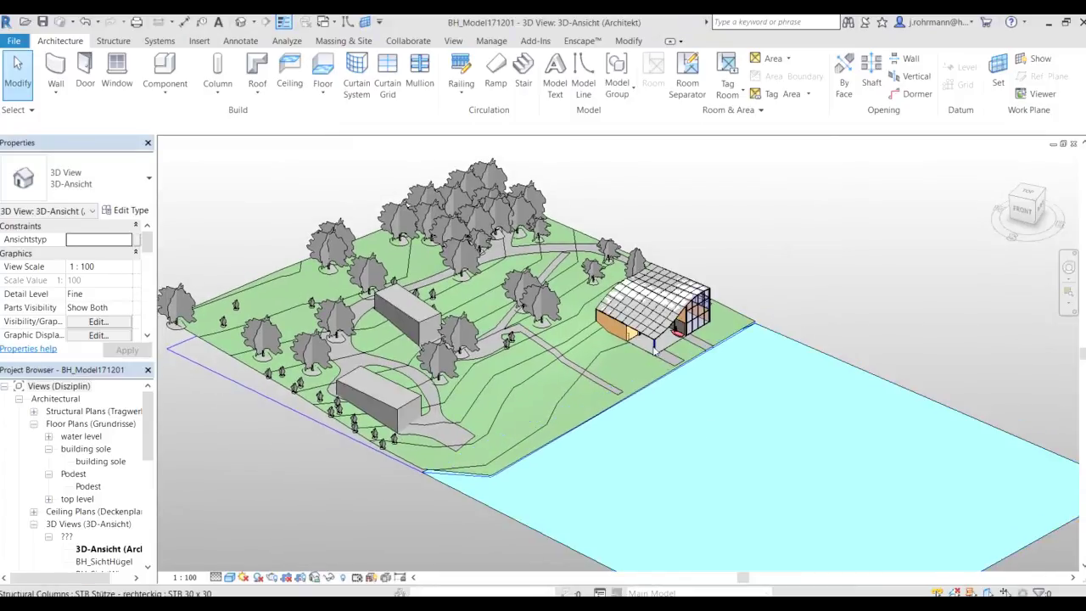
middle_click_drag(631, 331, 939, 309, "shift")
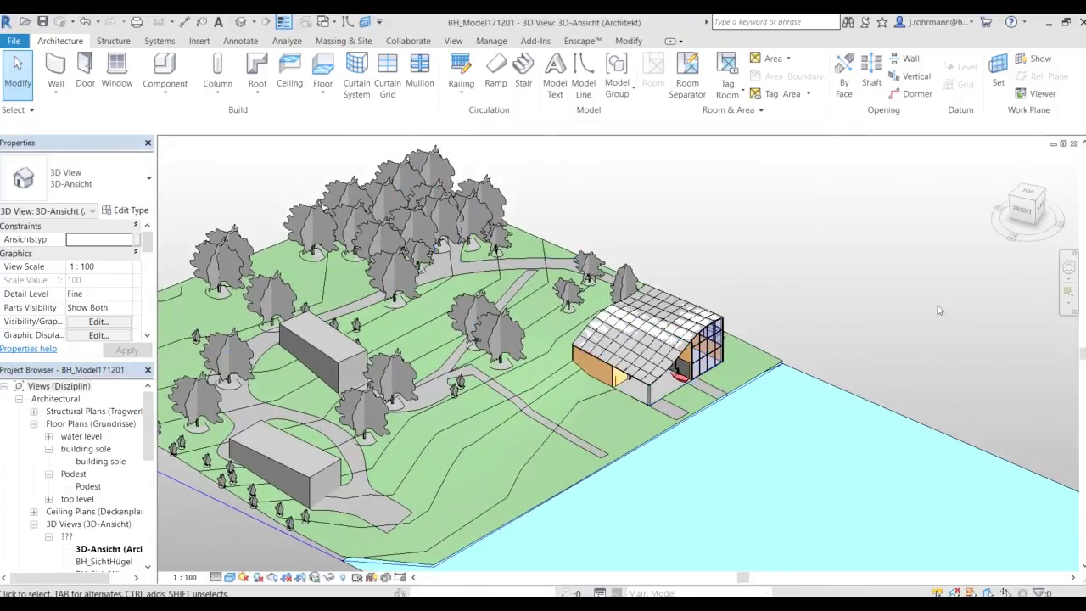
mouse_move(1028, 207)
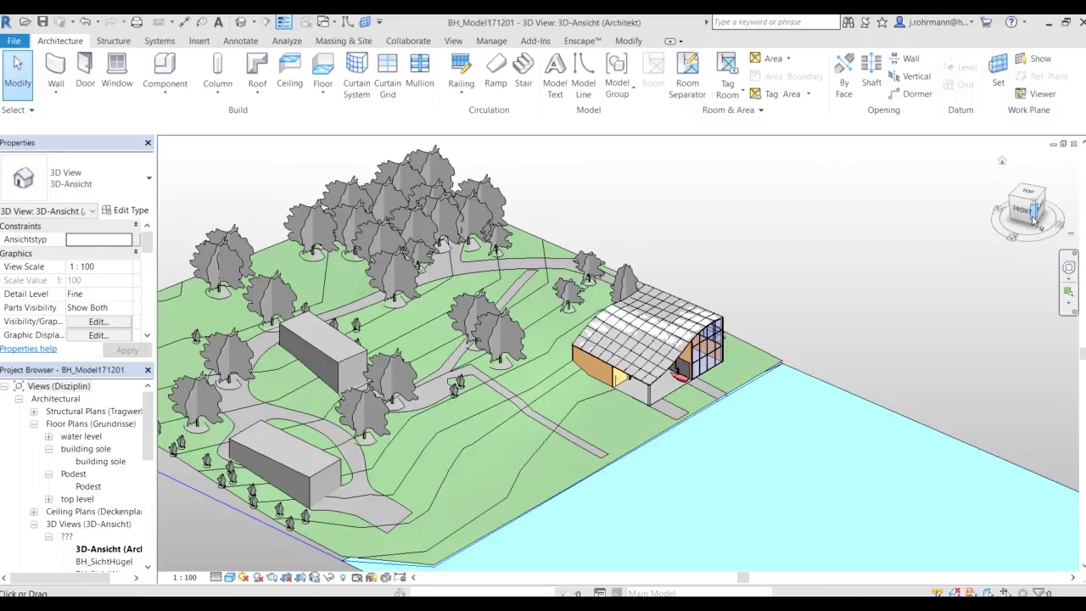
left_click_drag(1033, 220, 1028, 214)
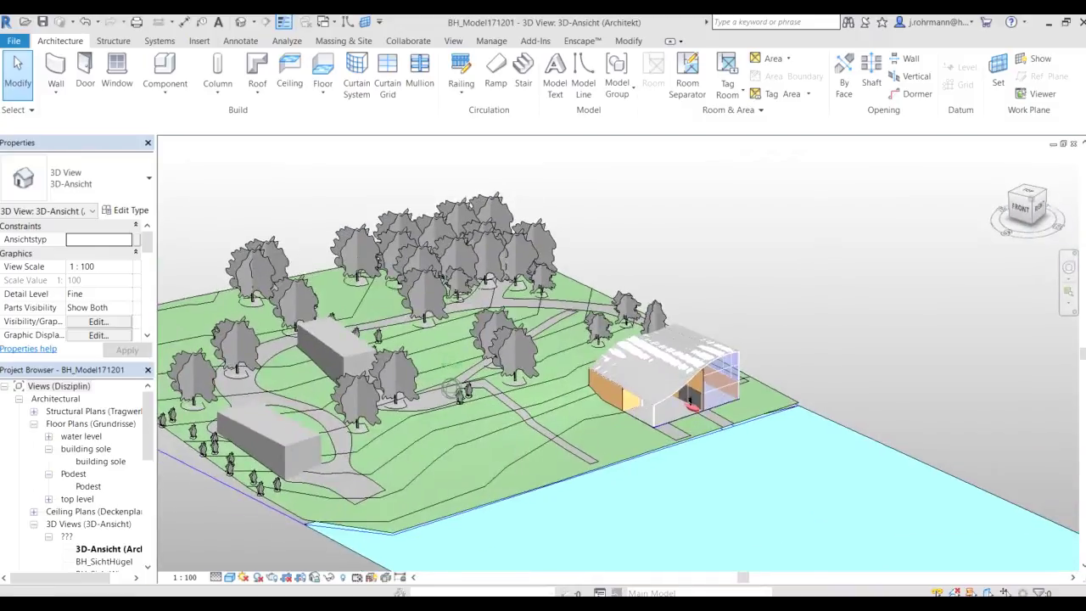
Step: Zoom in and use the ViewCube to try a low front-right view, then return to isometric
scroll(727, 379, "up", 5)
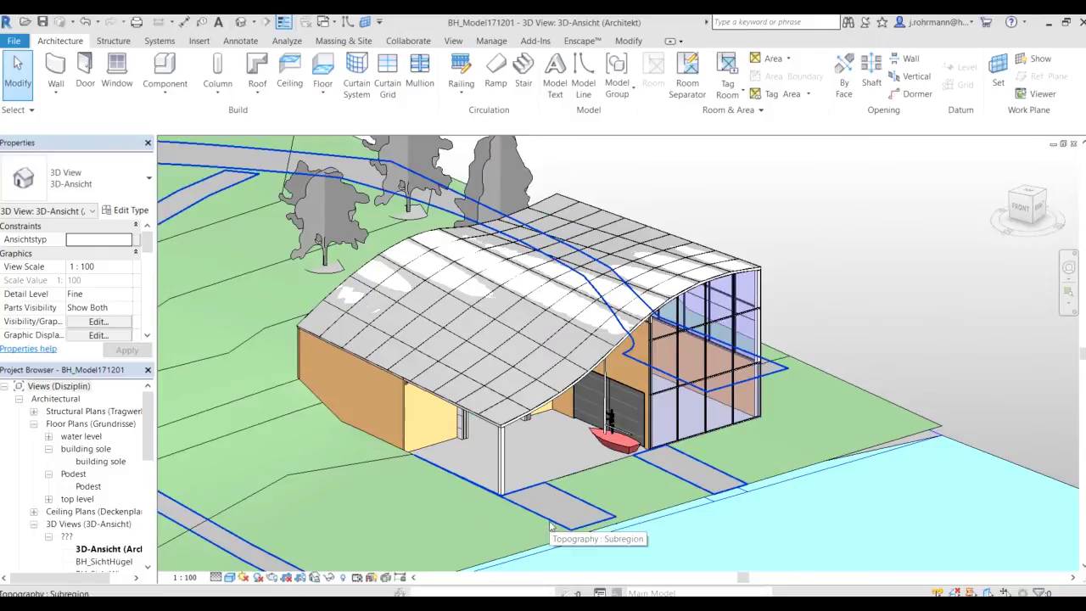
scroll(550, 523, "down", 4)
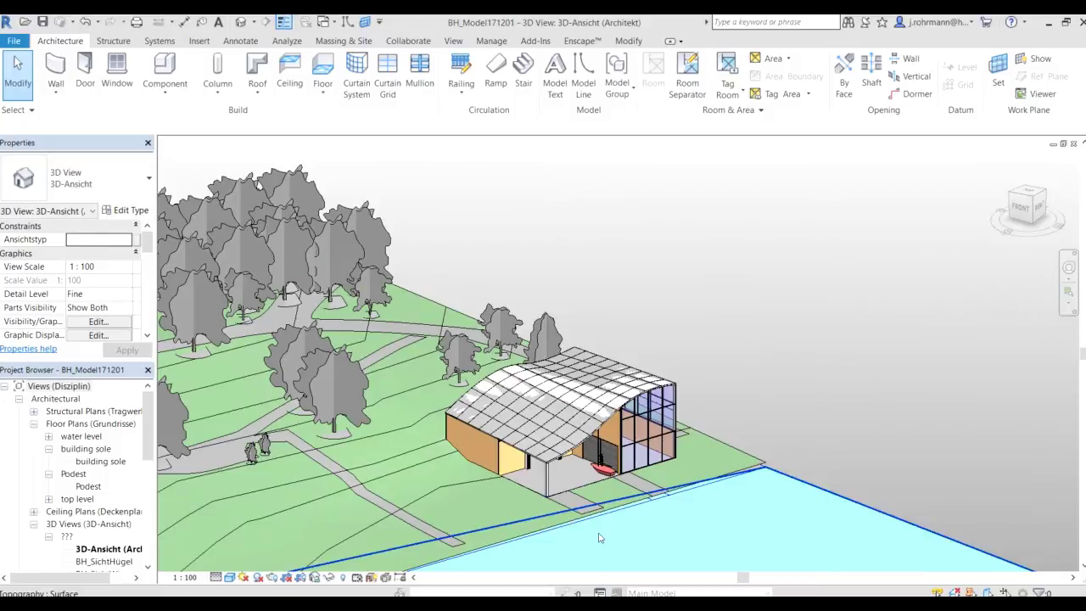
scroll(585, 462, "up", 4)
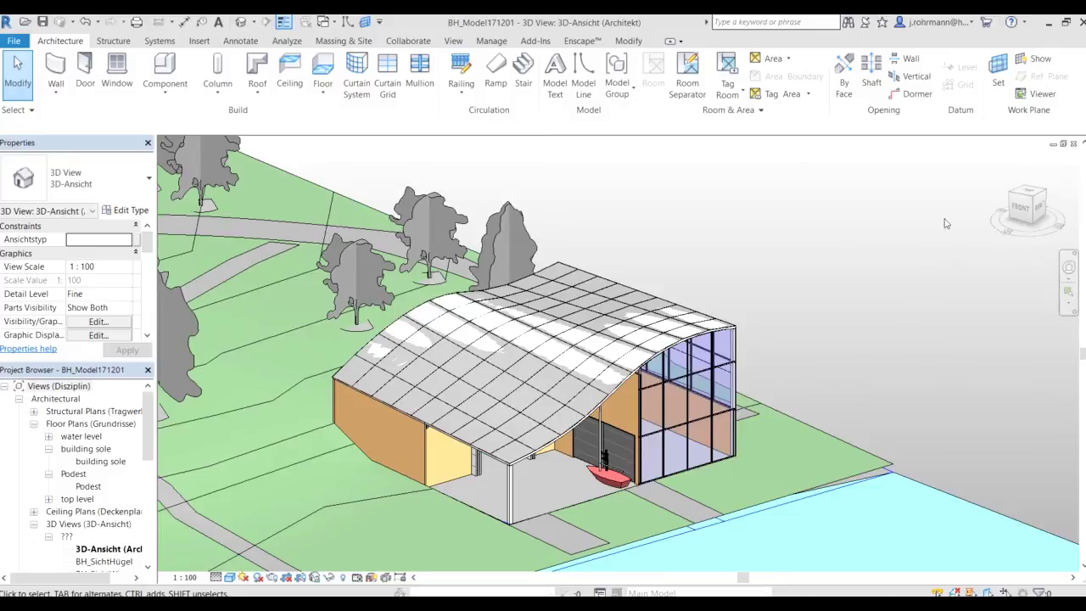
left_click(1034, 212)
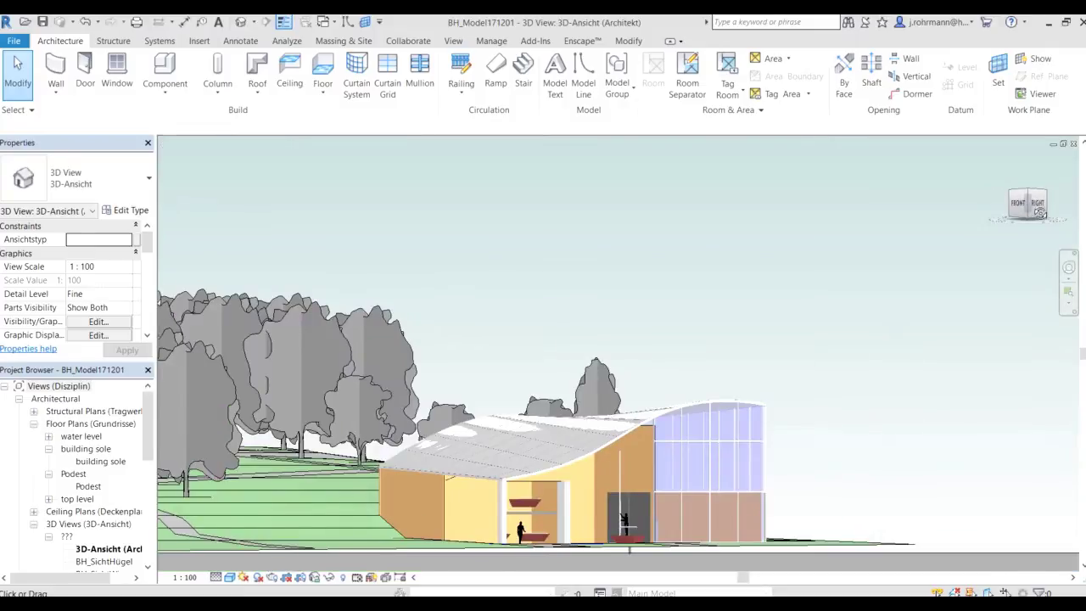
left_click(1040, 212)
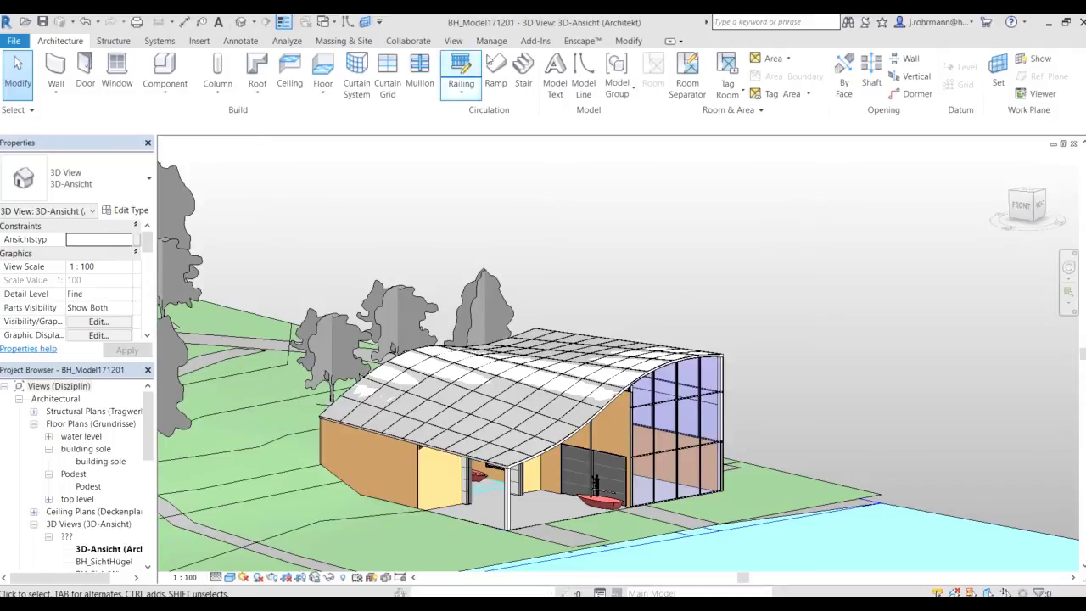
Step: Start Enscape's live render from the Enscape tab, continuing on the evaluation licence
left_click(577, 41)
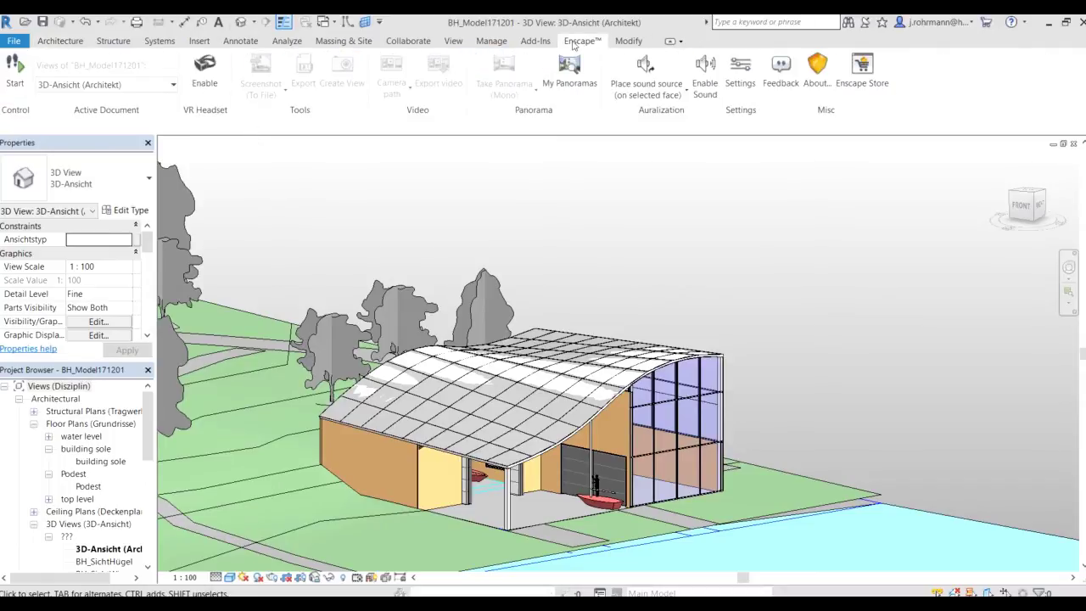
left_click(27, 83)
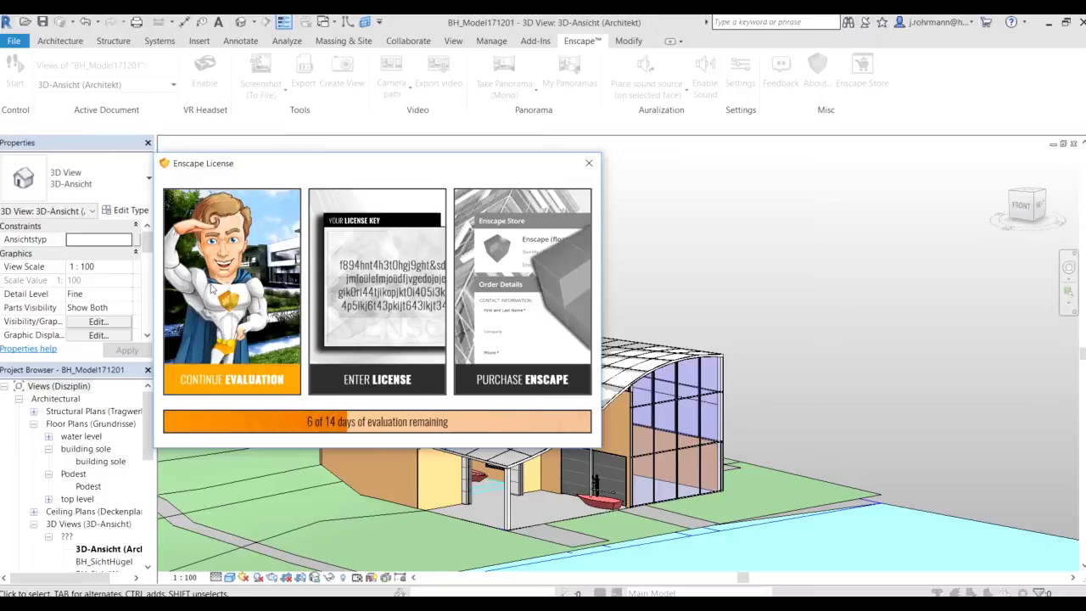
left_click(210, 288)
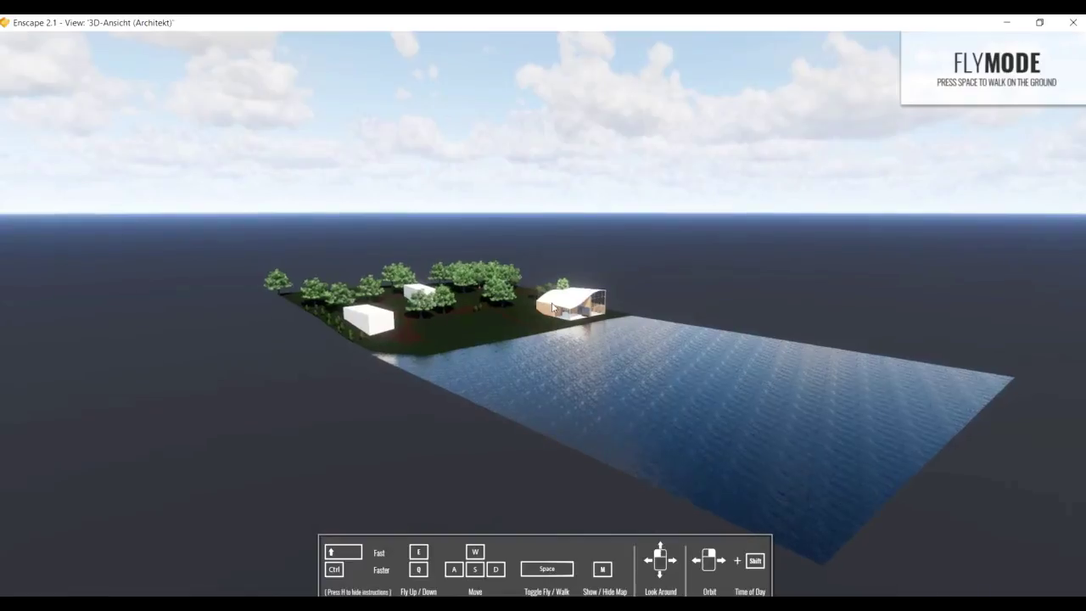
Step: Fly across the lake to the boathouse's open bay, toggling walk mode on and off
key("w")
key("w")
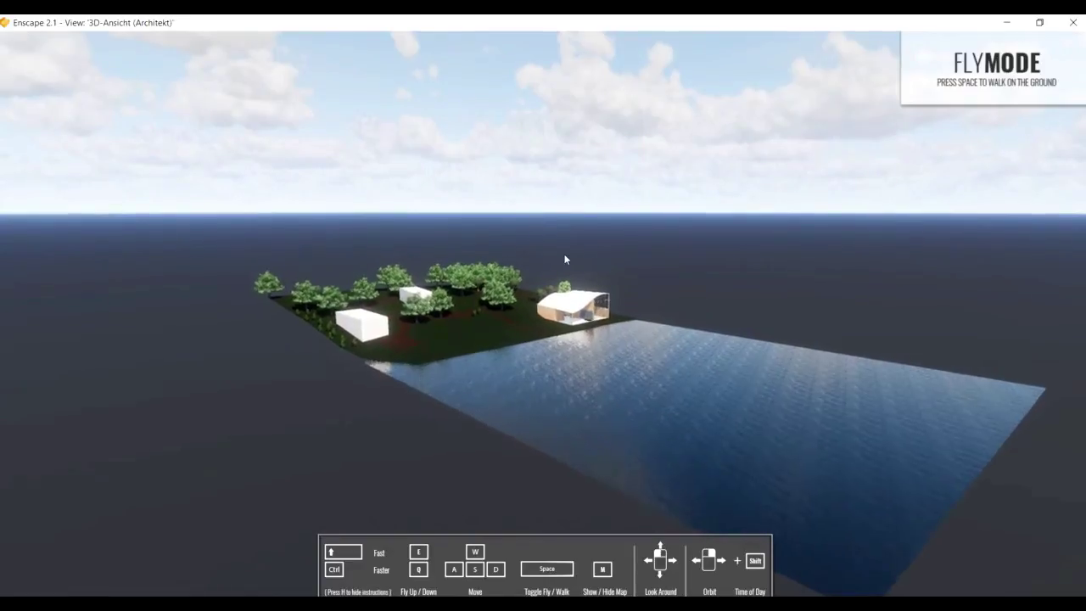
key("w")
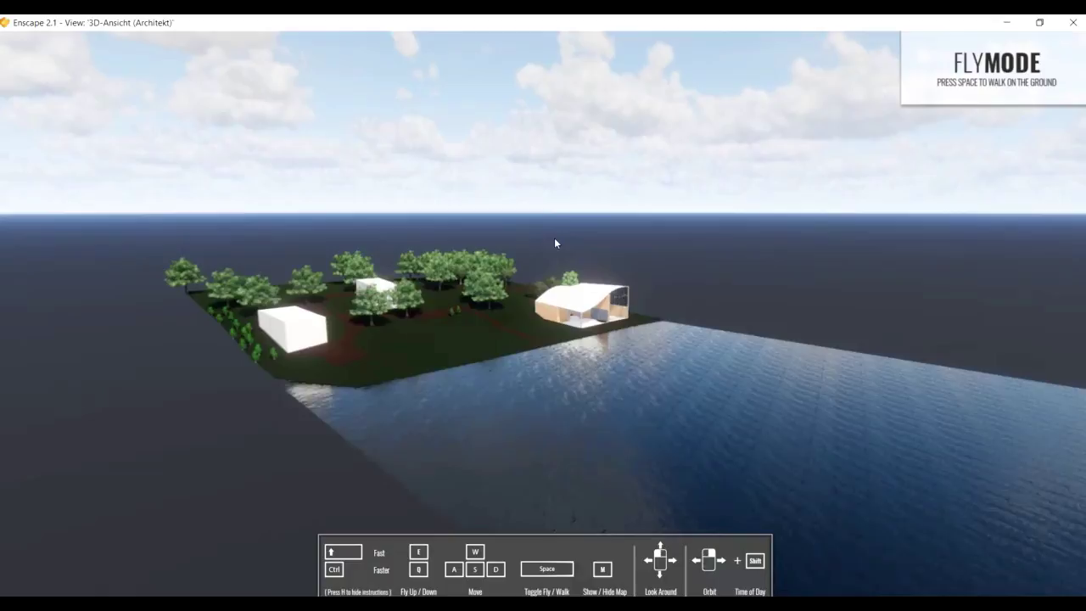
key("s")
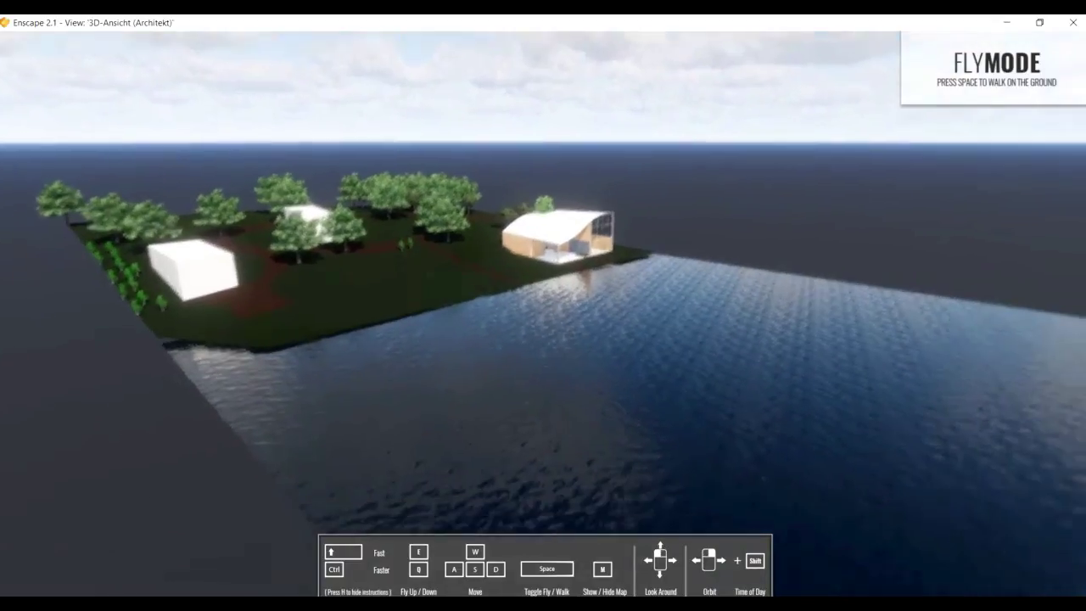
key("d")
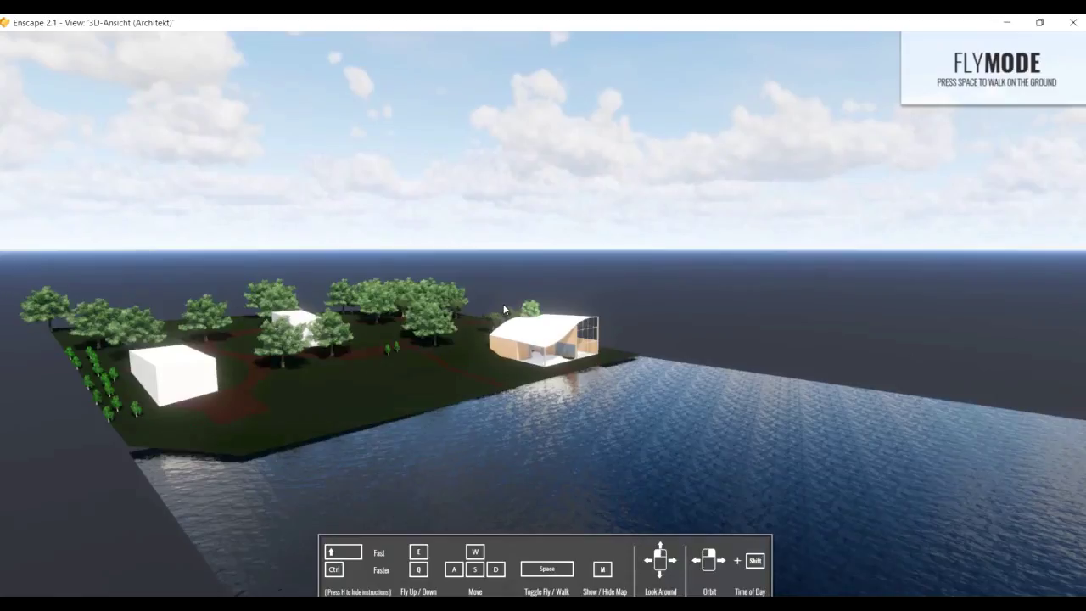
key("w")
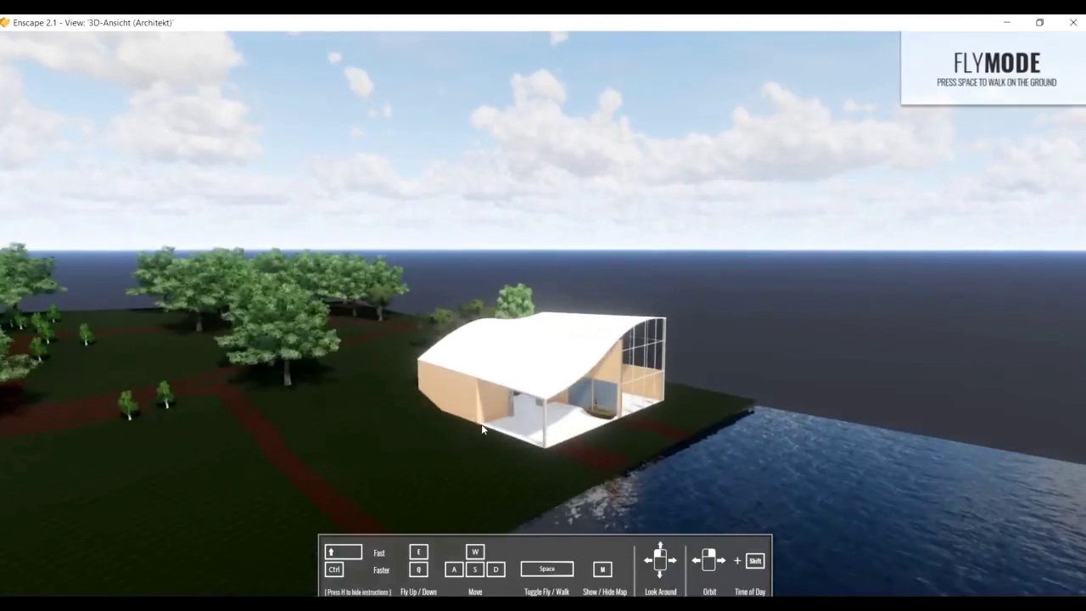
key("w")
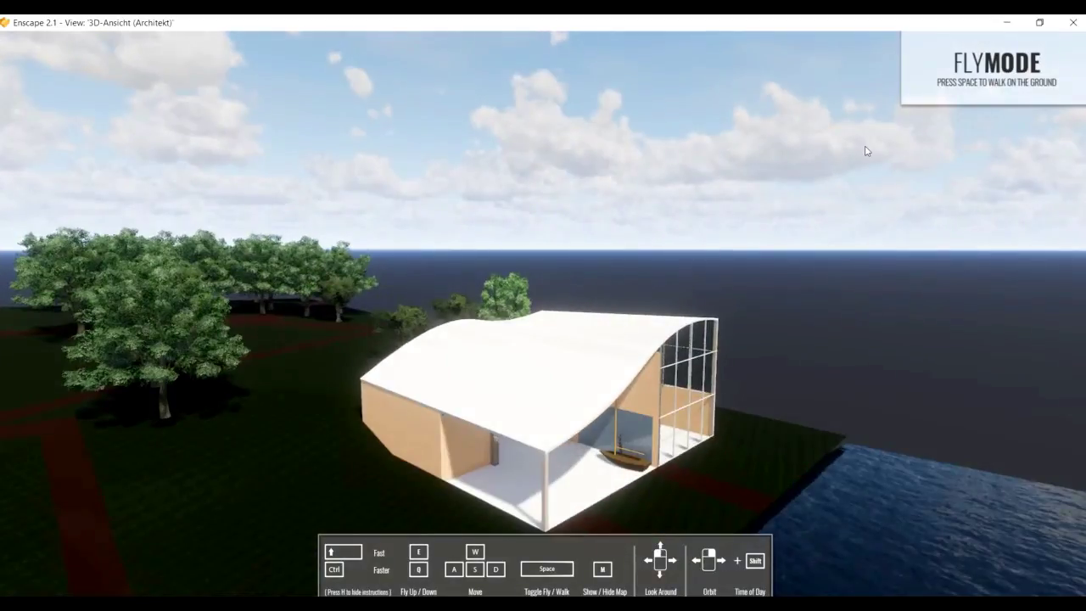
key("space")
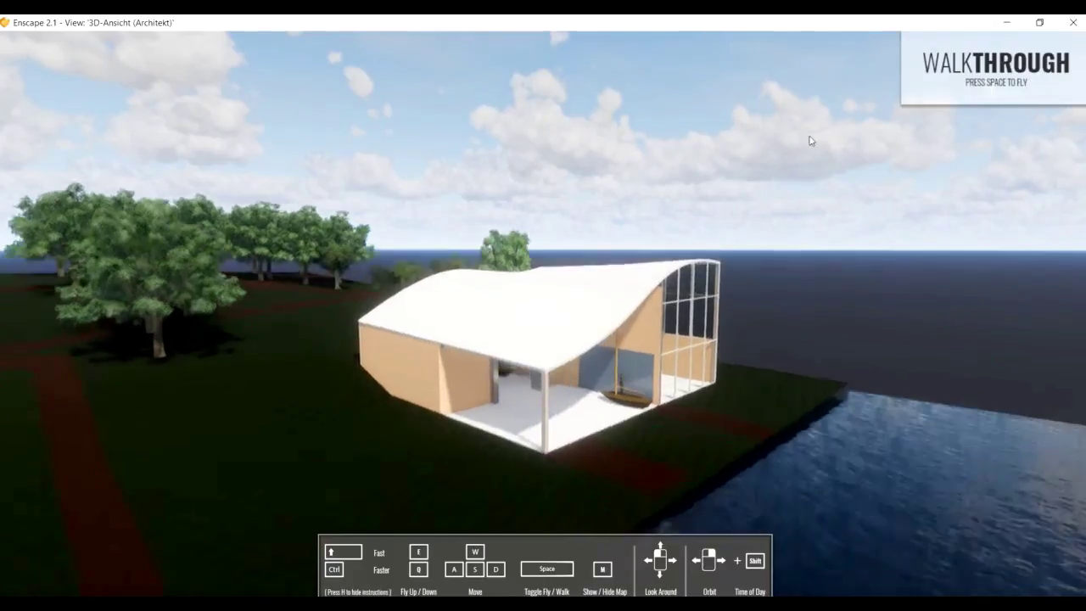
key("space")
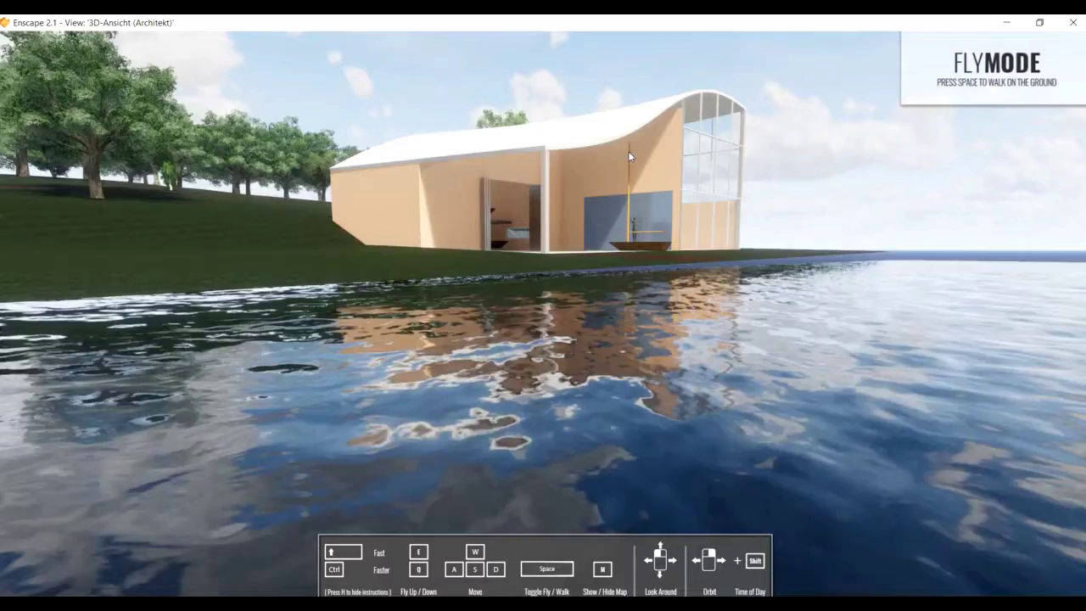
key("w")
key("w")
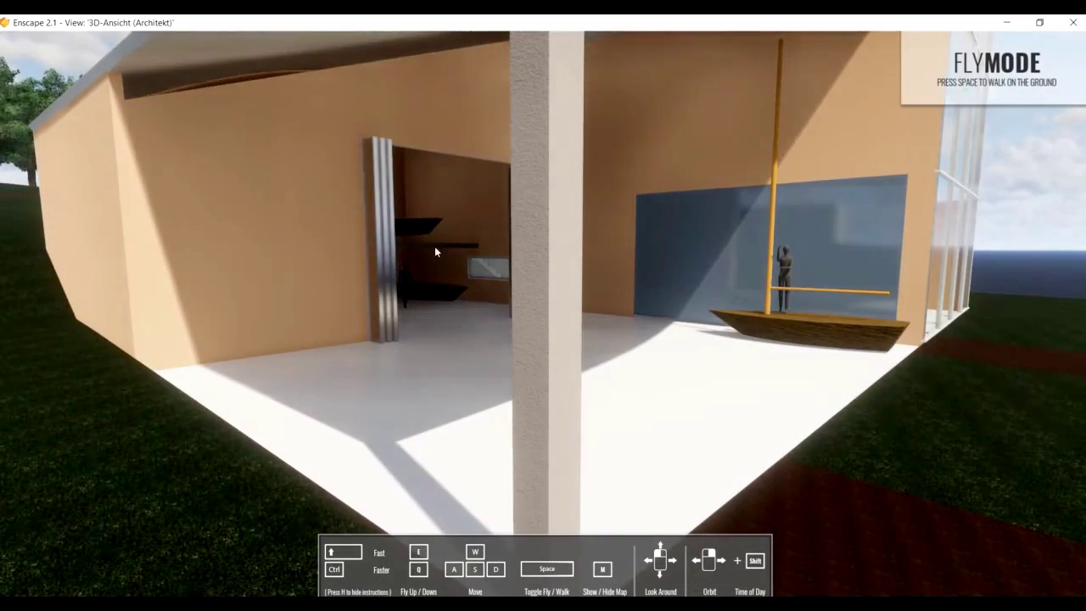
Step: Look toward the sea and the boat, then swing the camera around the house exterior
left_click_drag(434, 246, 763, 246)
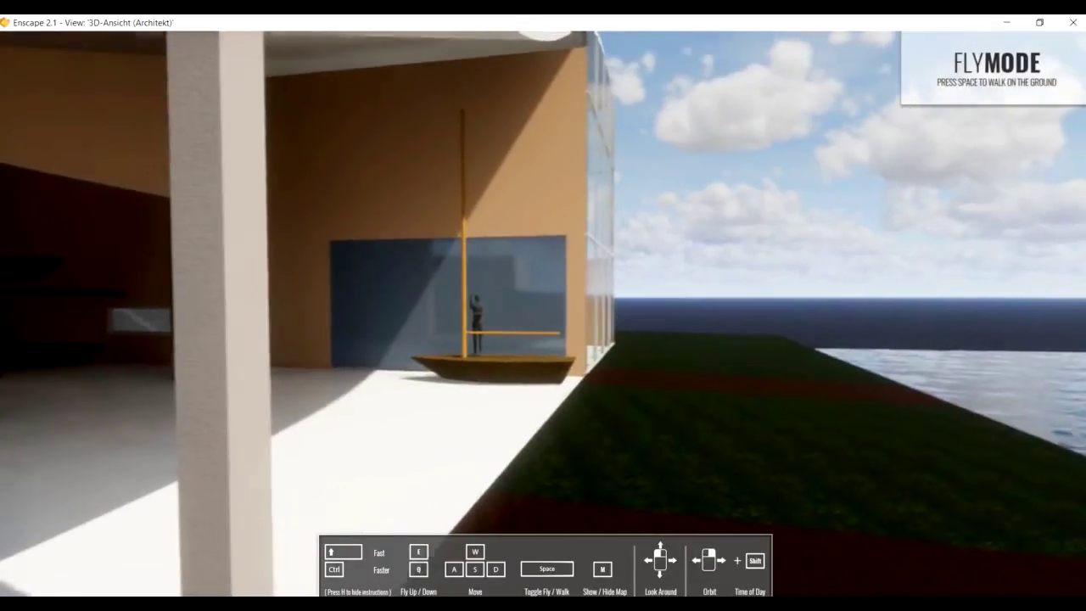
left_click_drag(679, 305, 424, 305)
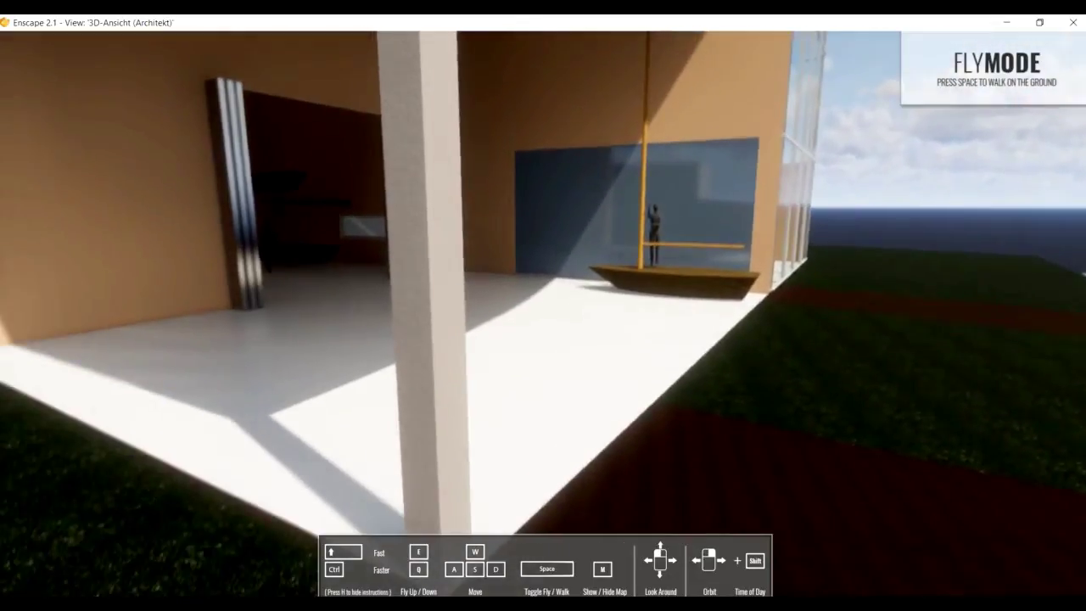
key("a")
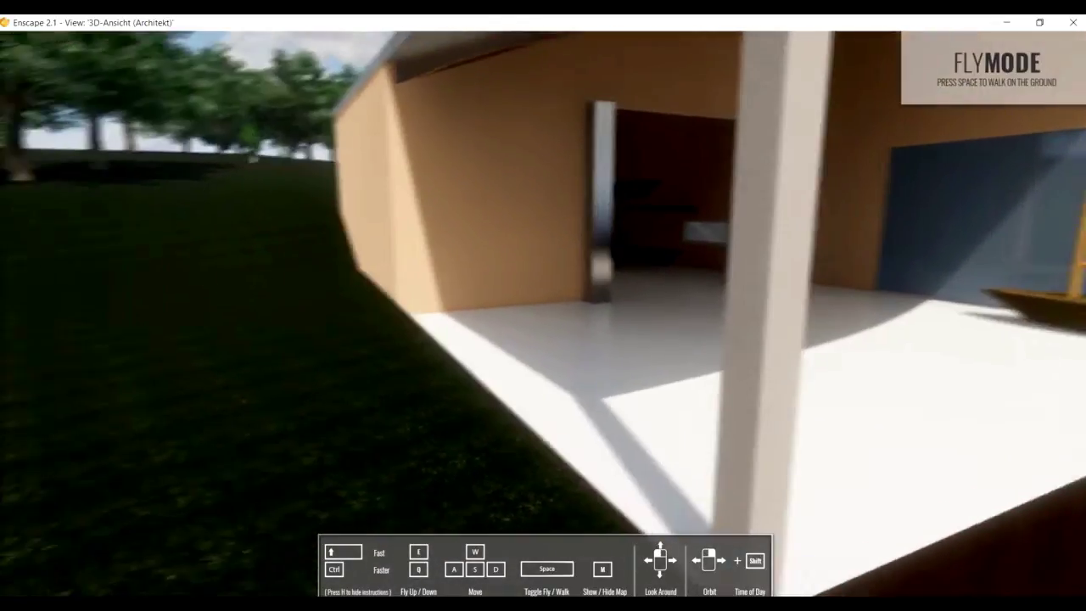
key("a")
key("d")
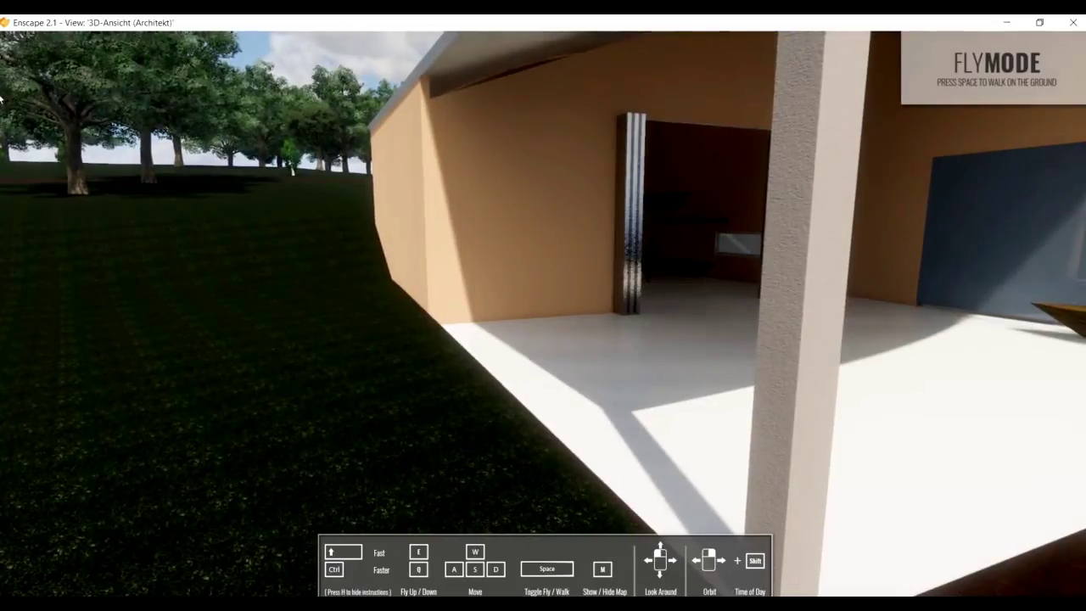
right_click_drag(145, 150, 362, 198)
Step: Fly into the house and through the boat storage room toward the window wall
key("w")
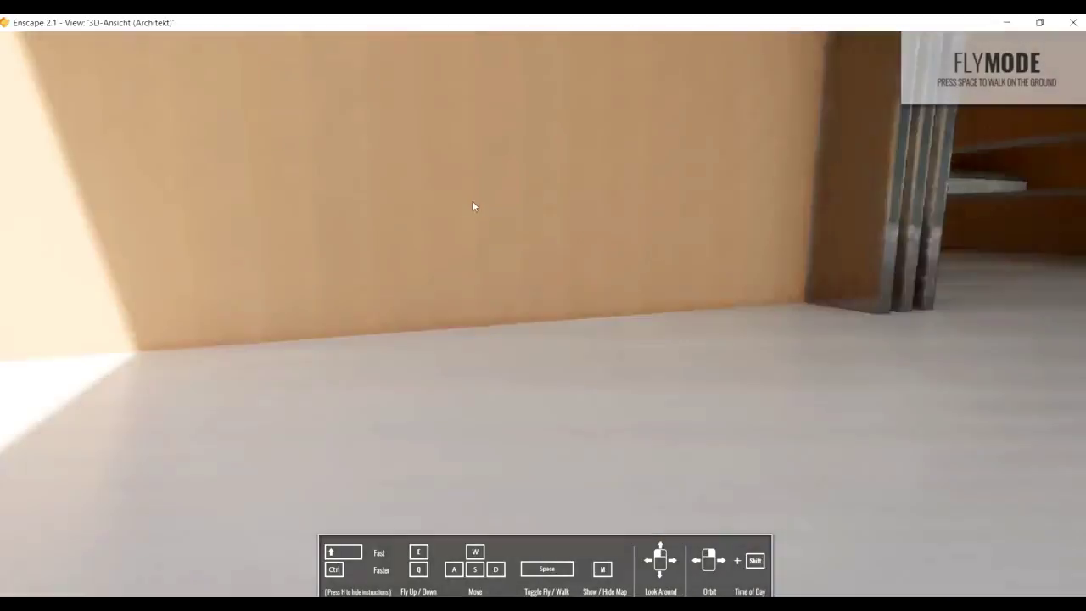
key("w")
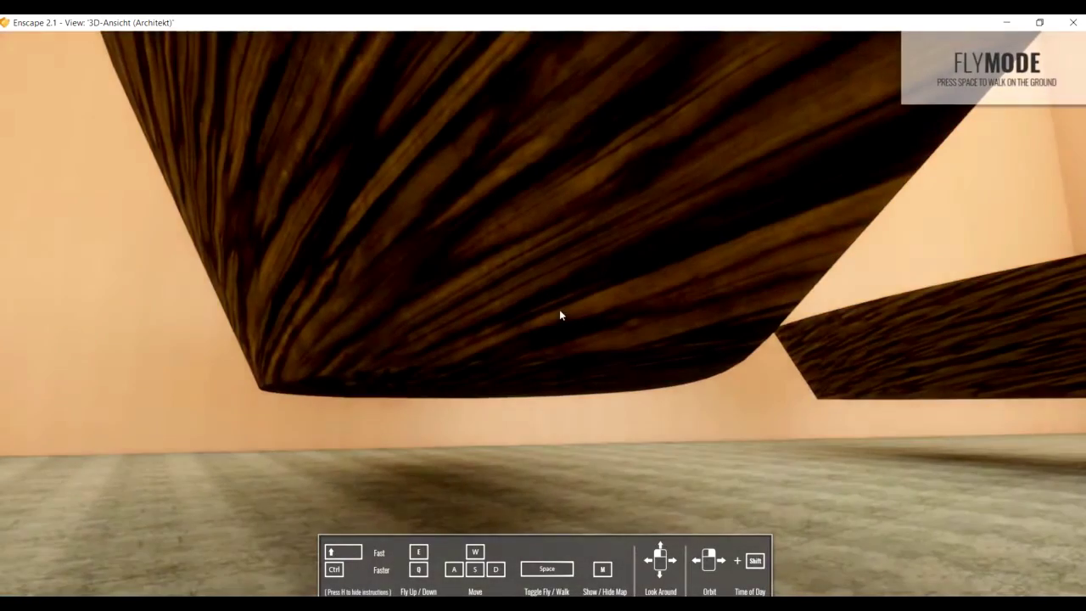
key("s")
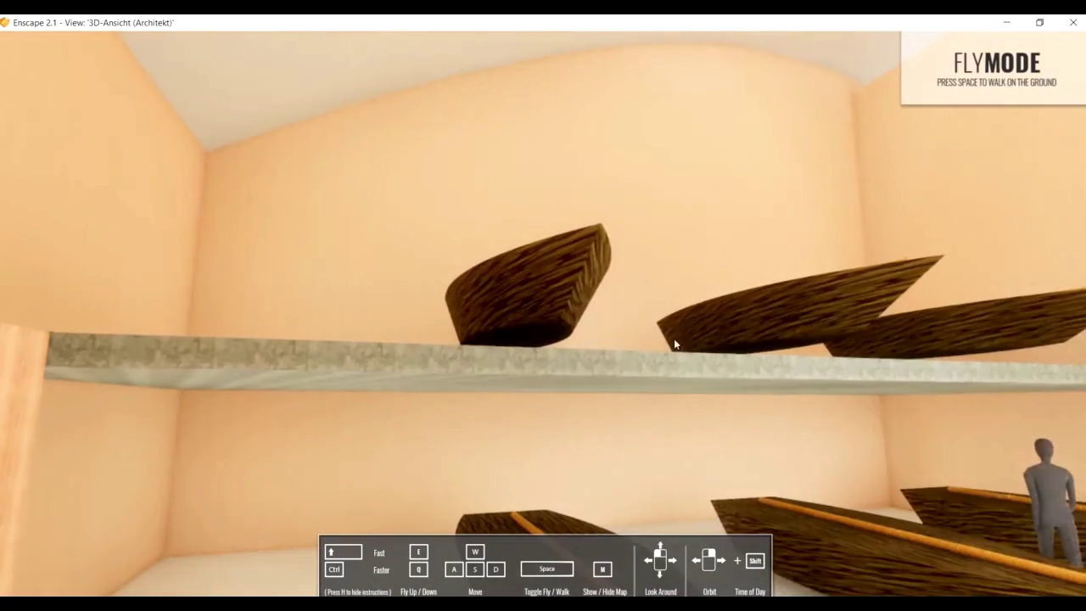
key("s")
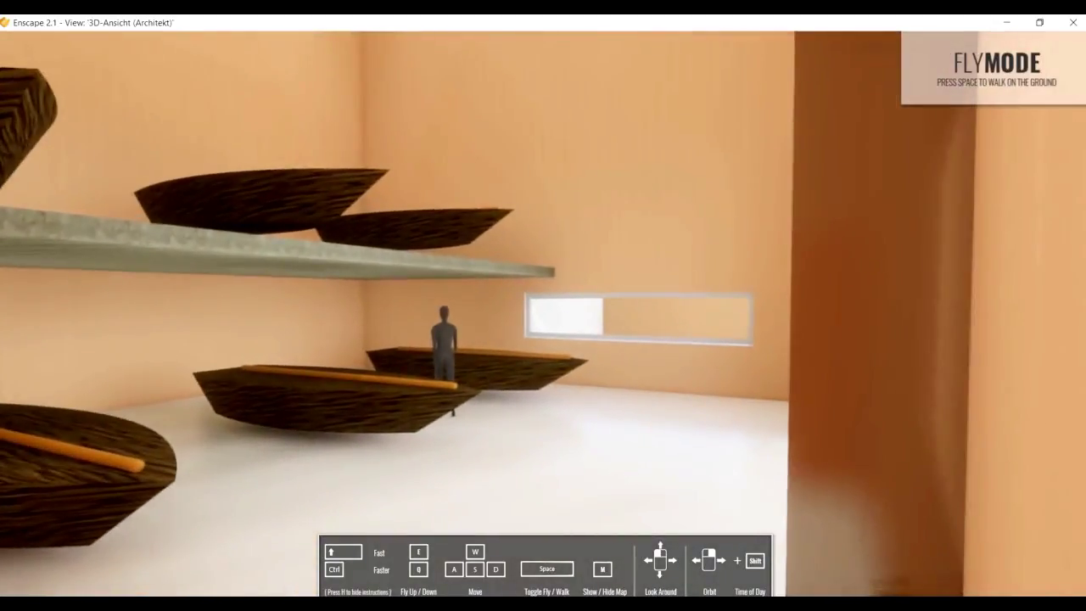
key("w")
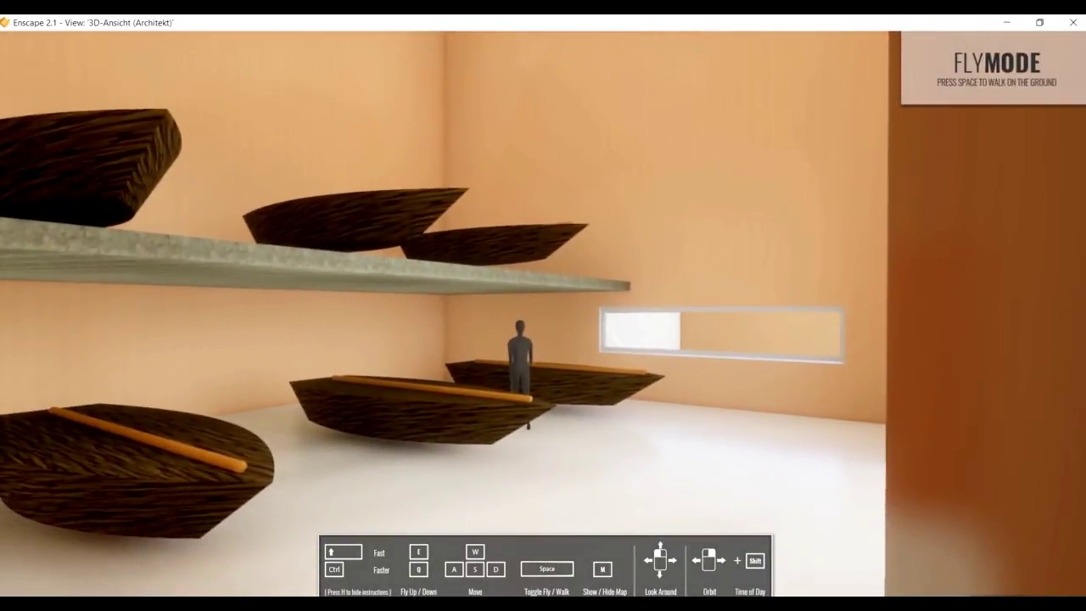
key("w")
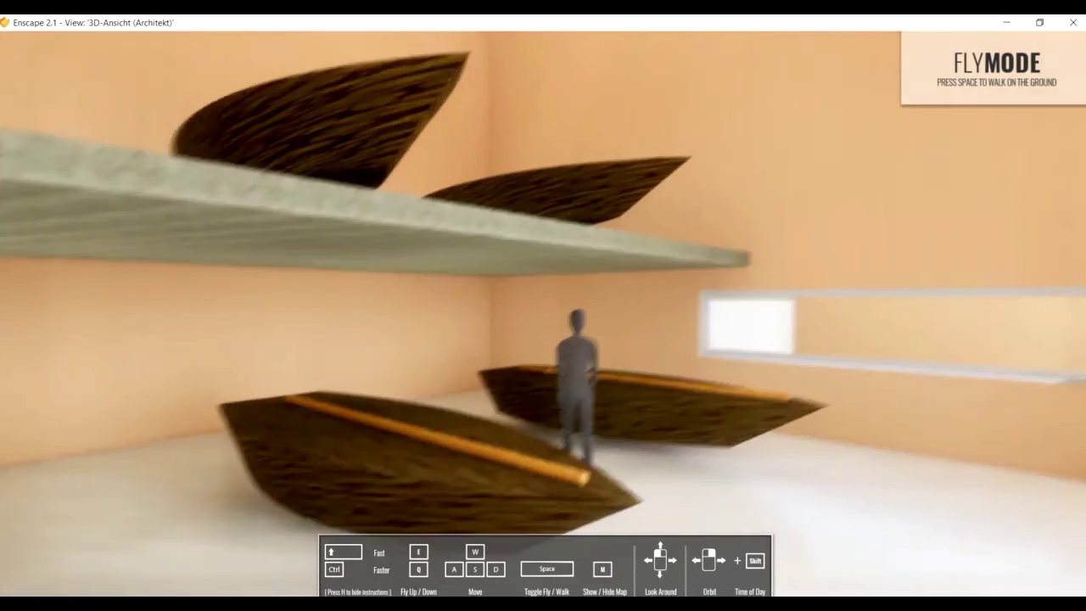
Step: Move sideways past the glass wall, under the roof overhang, and fly out of the building
key("d")
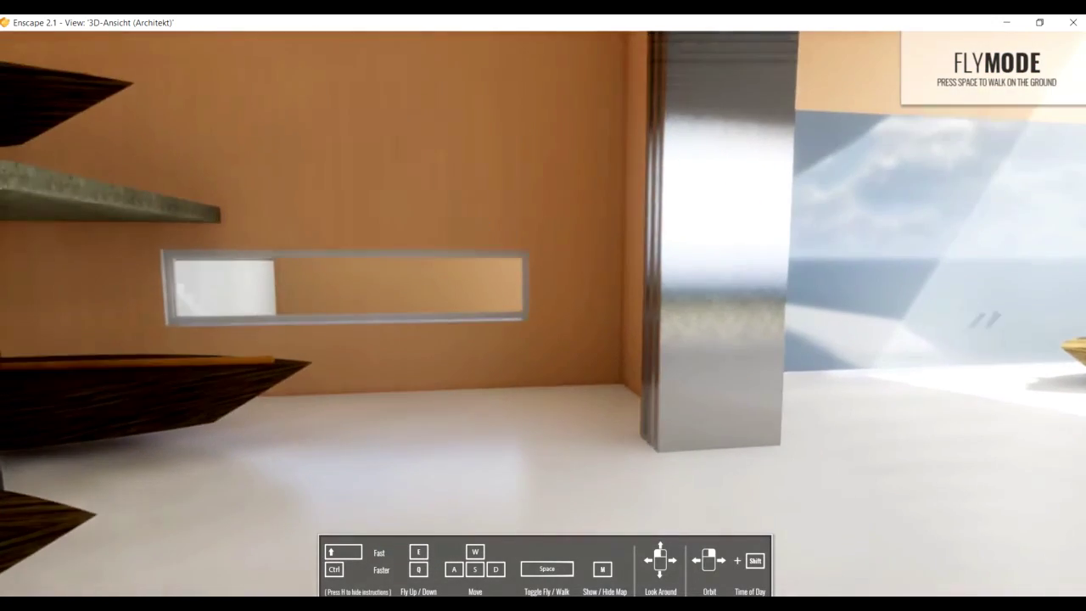
key("d")
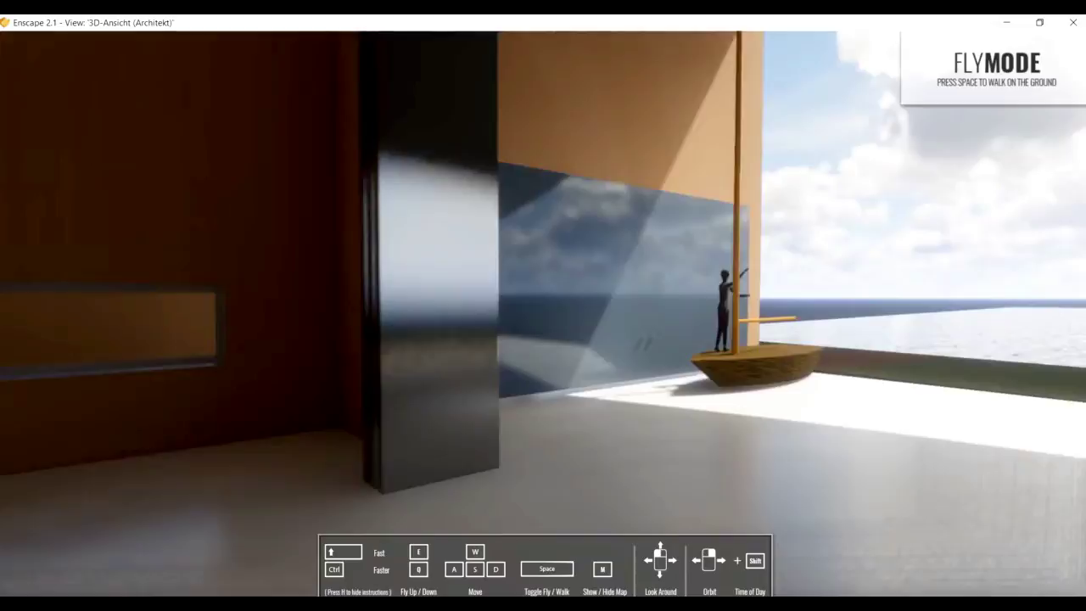
key("d")
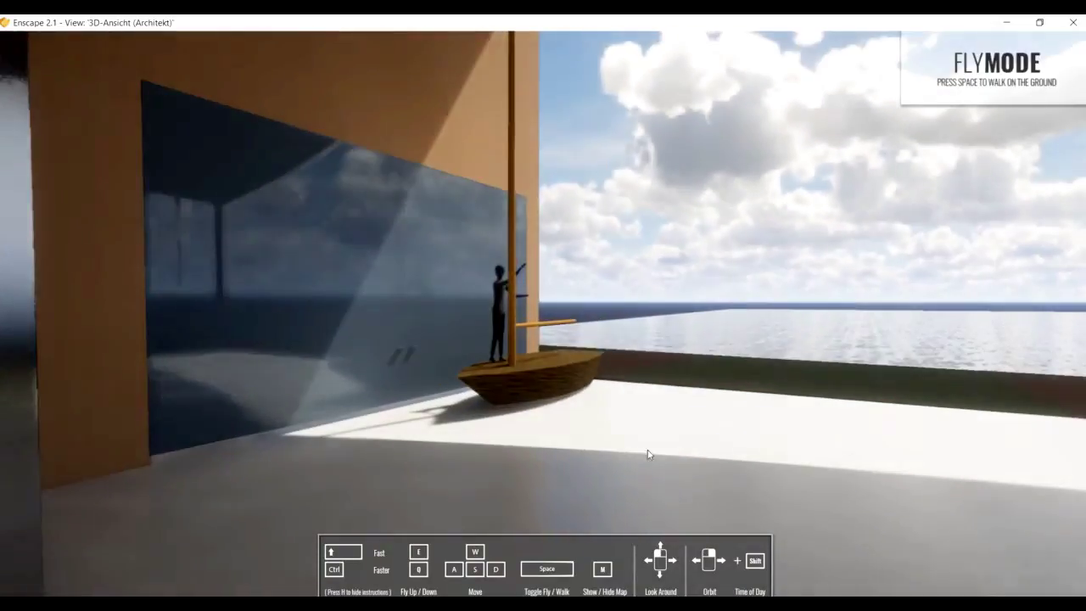
key("d")
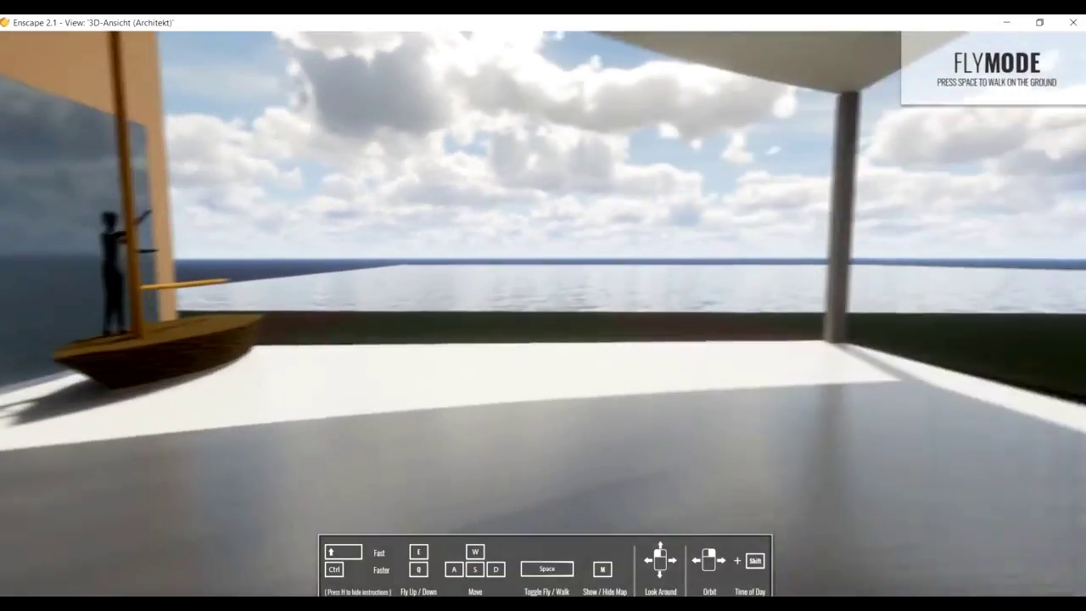
key("d")
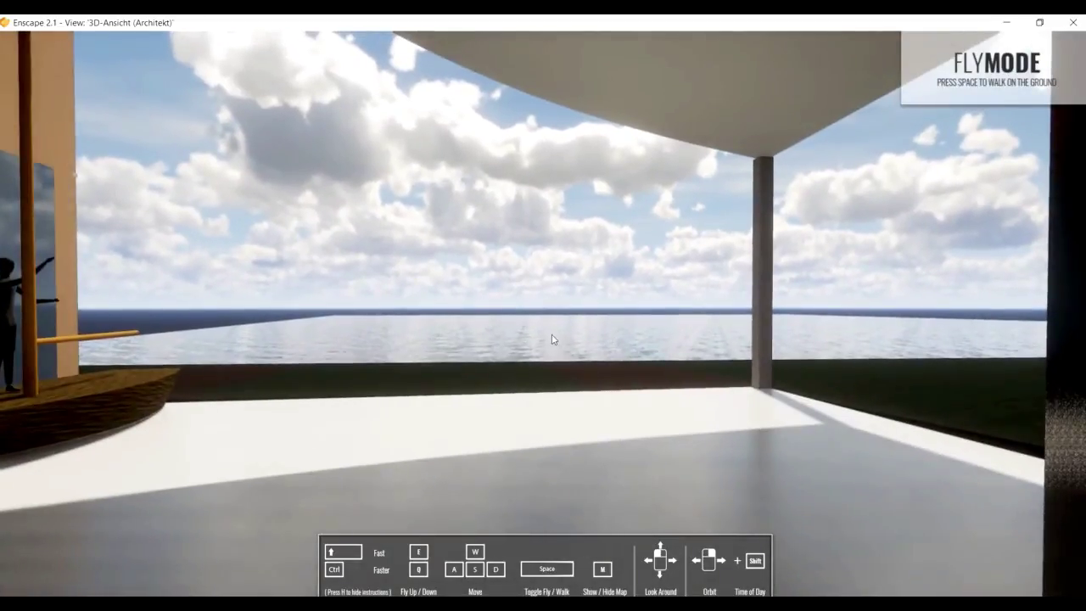
key("w")
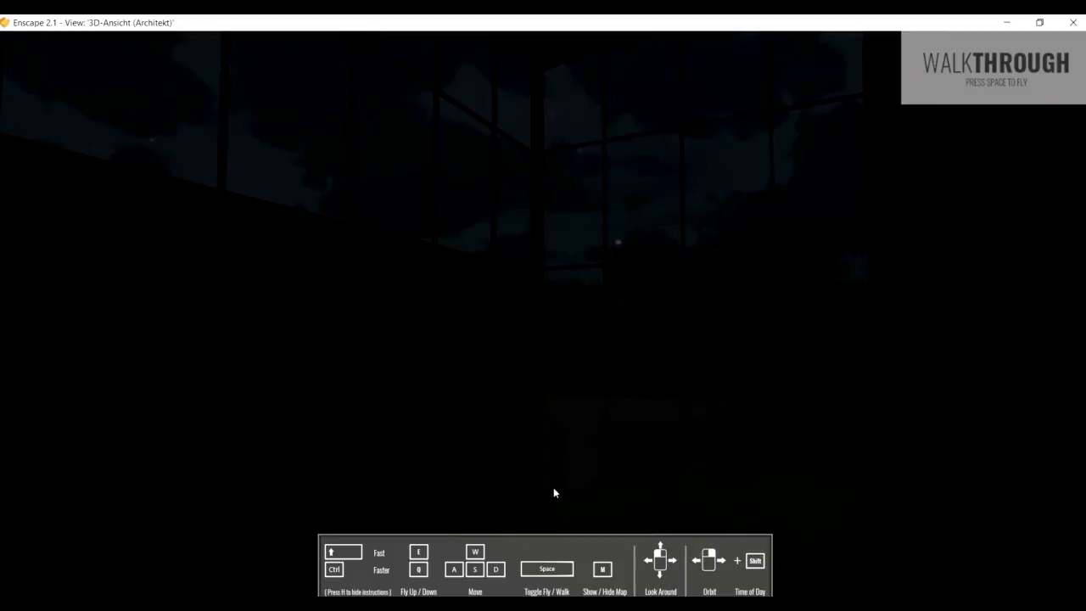
Step: Advance the time of day from night to about 06:55 so sunlight enters the glass hall
mouse_move(495, 480)
left_mouse_down()
mouse_move(471, 480)
mouse_move(474, 507)
left_mouse_up()
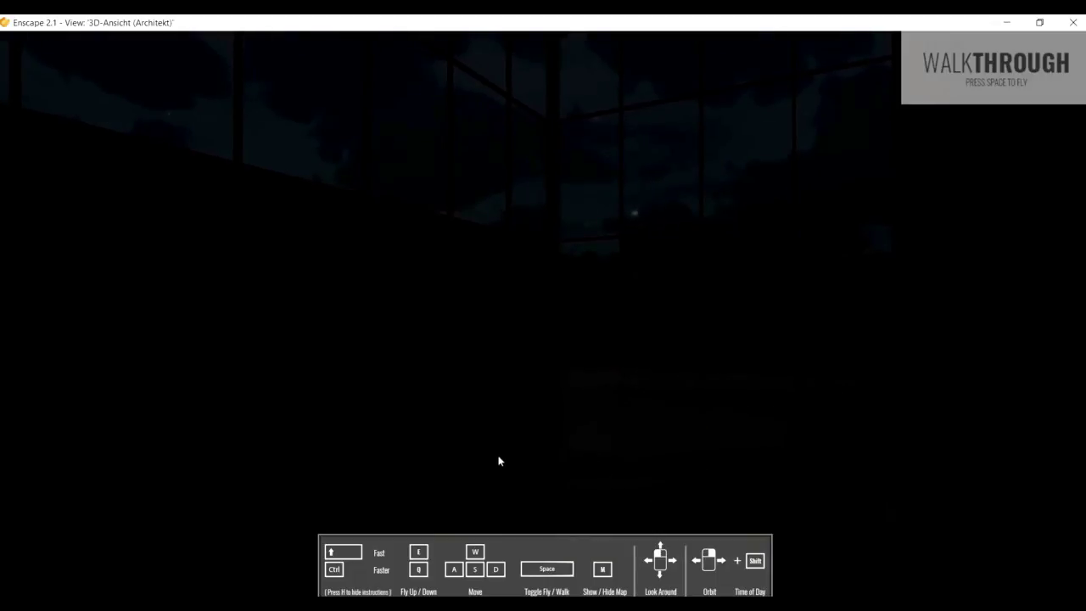
right_click_drag(359, 396, 339, 395, "shift")
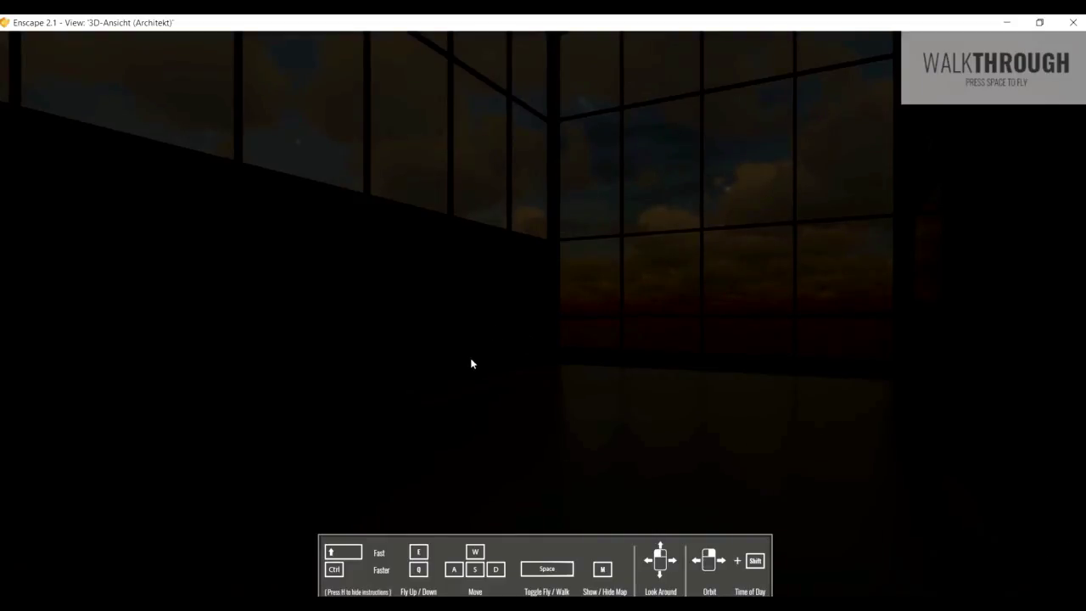
right_click_drag(472, 363, 619, 363, "shift")
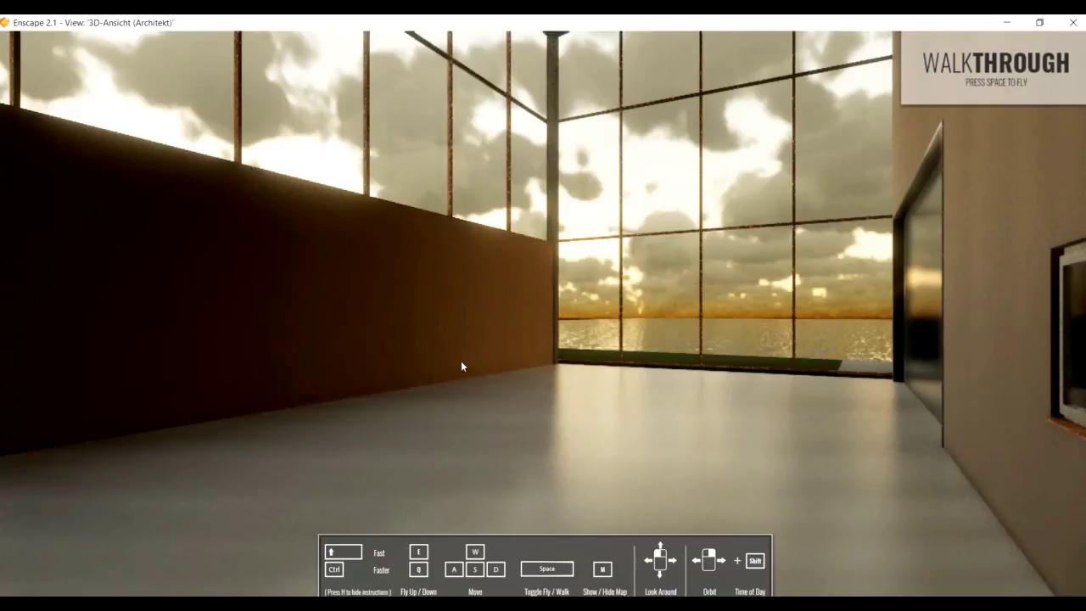
mouse_move(449, 405)
right_mouse_down("shift")
mouse_move(577, 405)
mouse_move(449, 405)
right_mouse_up("shift")
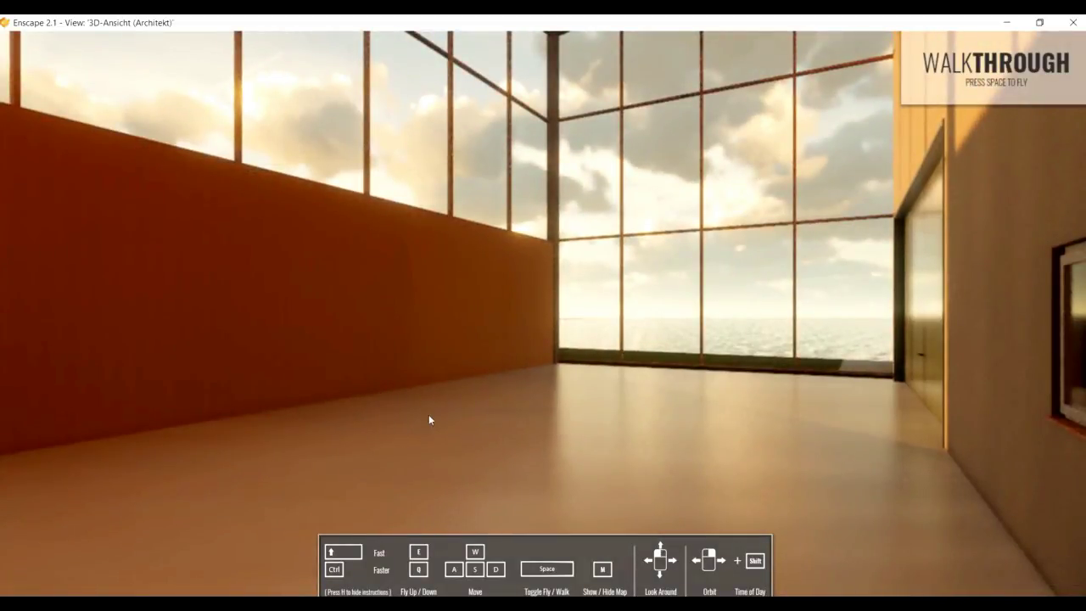
right_click_drag(428, 419, 551, 419, "shift")
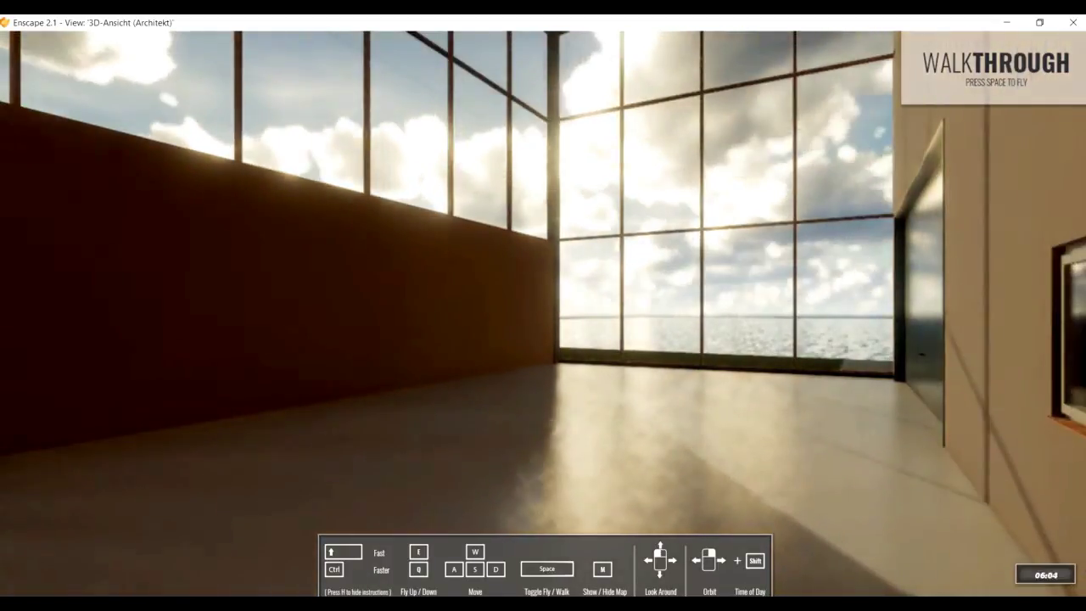
right_click_drag(551, 419, 611, 419, "shift")
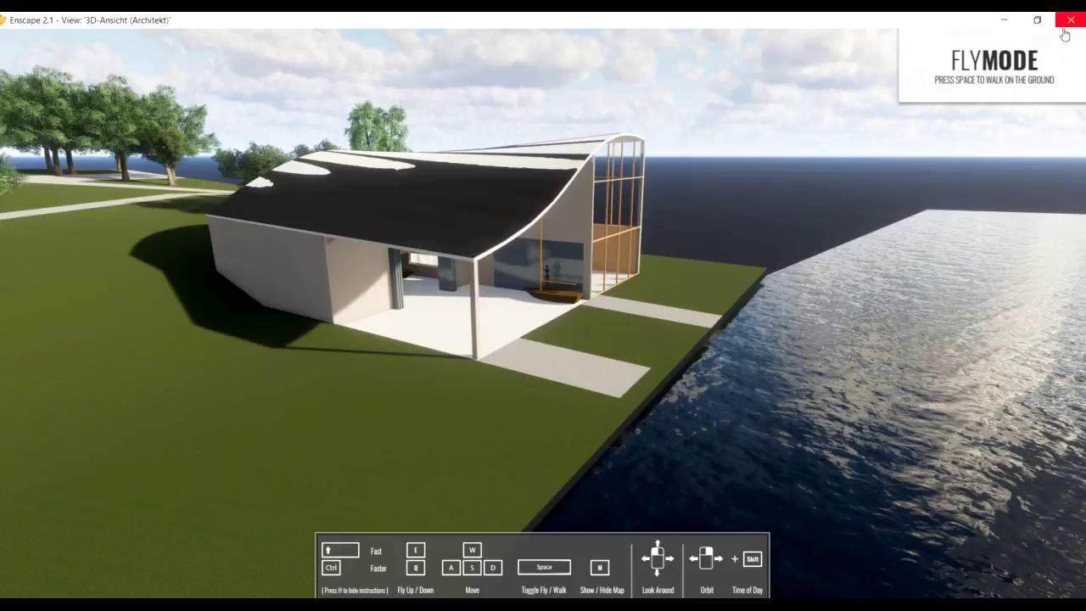
Step: Shrink and move the Enscape window aside, then check Revit's visual style list without changing it
left_click(1036, 20)
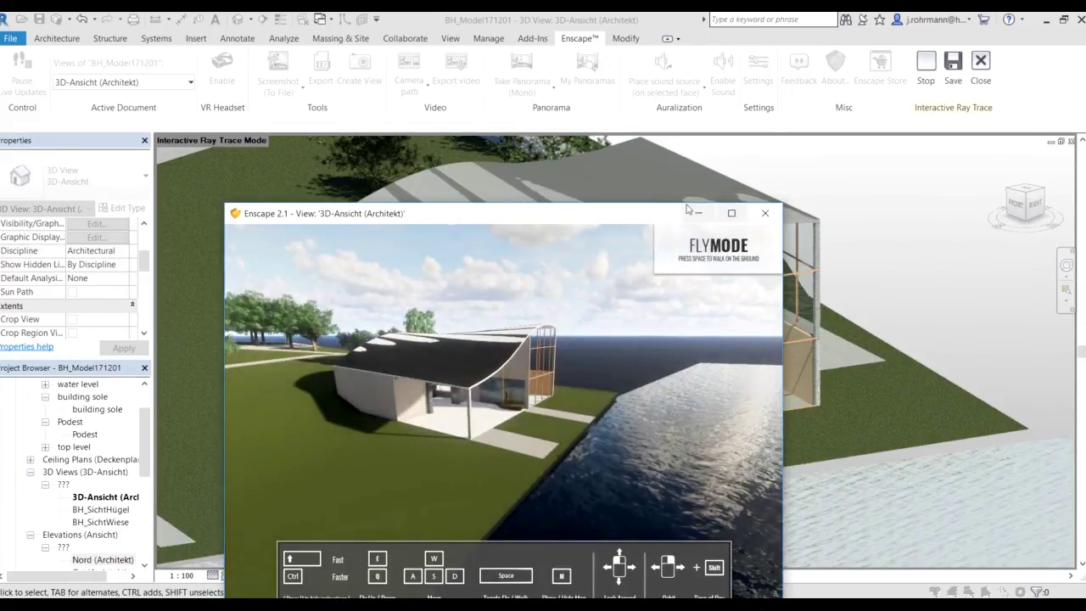
mouse_move(648, 219)
left_mouse_down()
mouse_move(1043, 198)
mouse_move(1010, 201)
left_mouse_up()
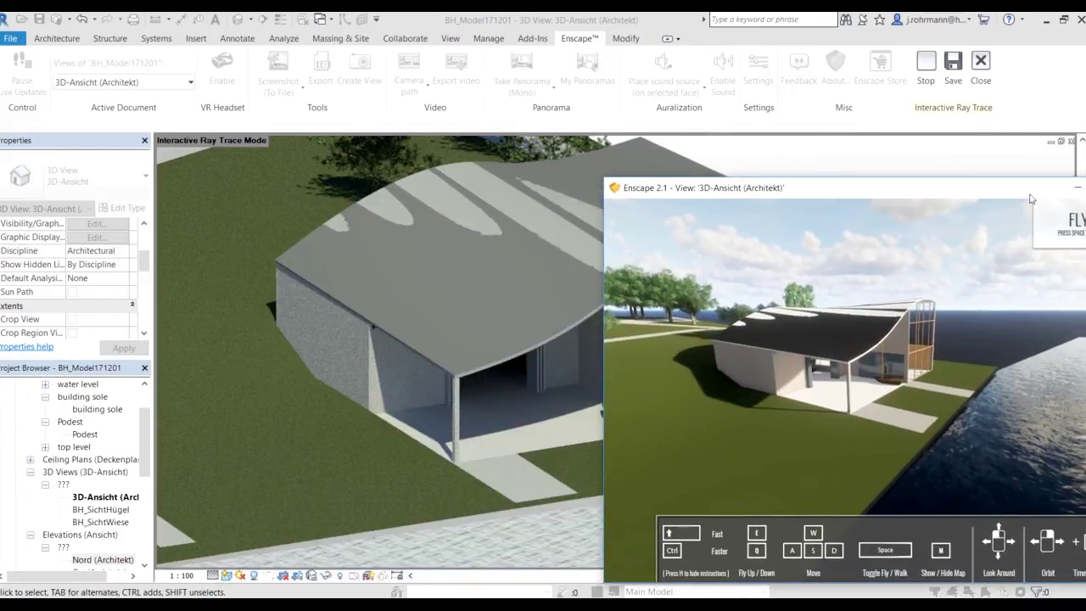
left_click(318, 384)
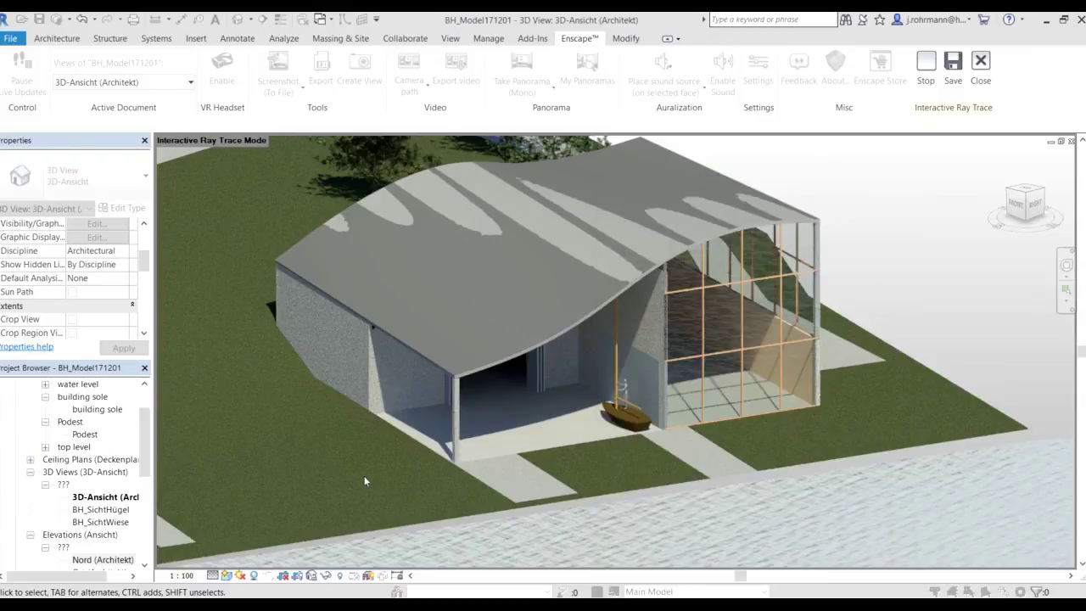
left_click(226, 575)
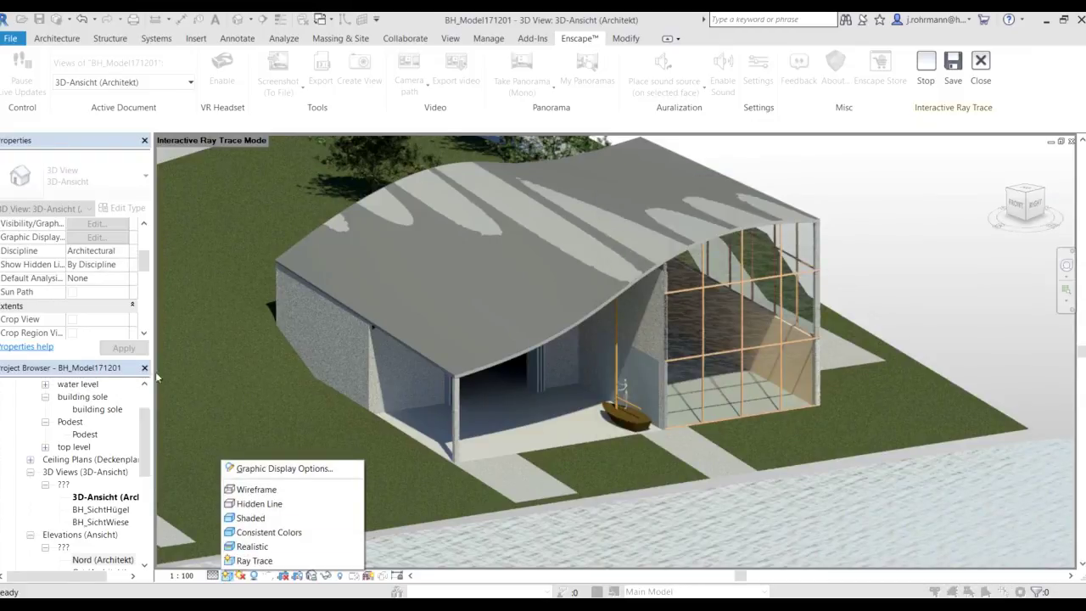
left_click(206, 382)
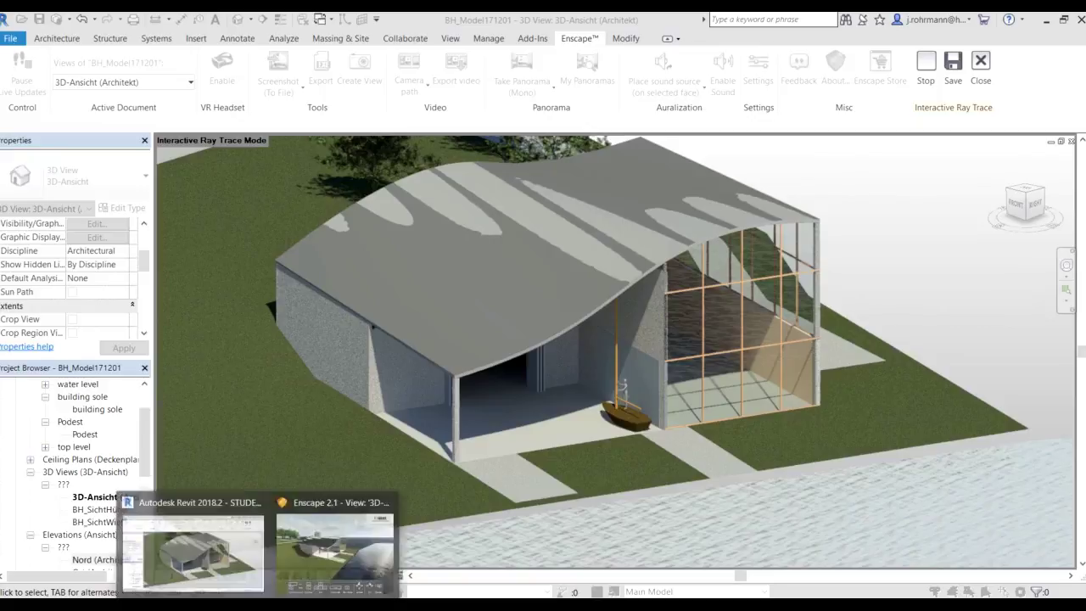
Step: Orbit and fly Enscape's view toward the house front, then return to the full Revit ray-trace view
left_click(335, 547)
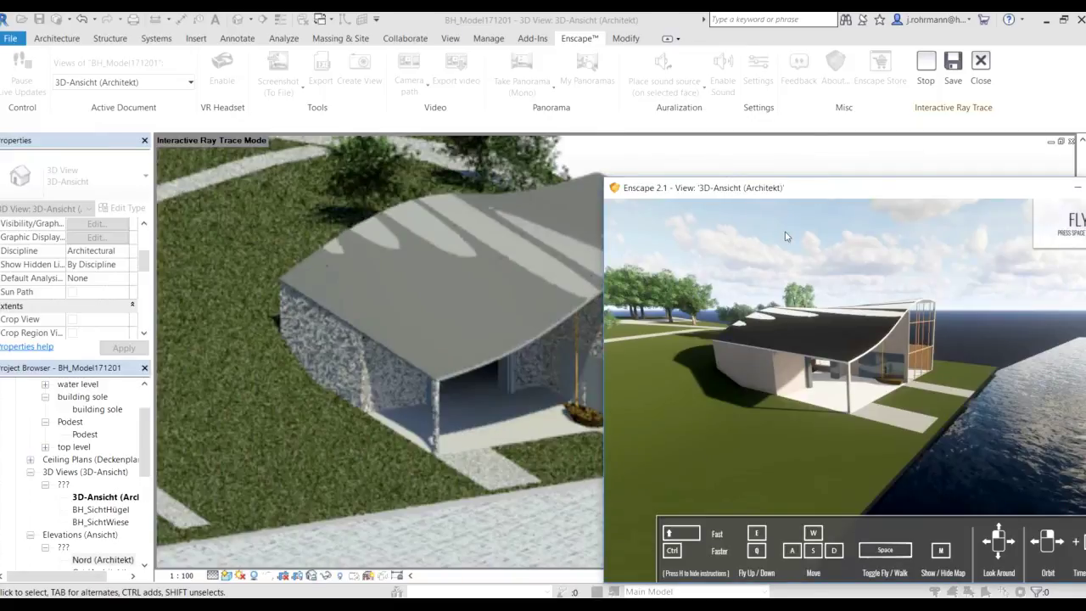
left_click_drag(790, 188, 756, 155)
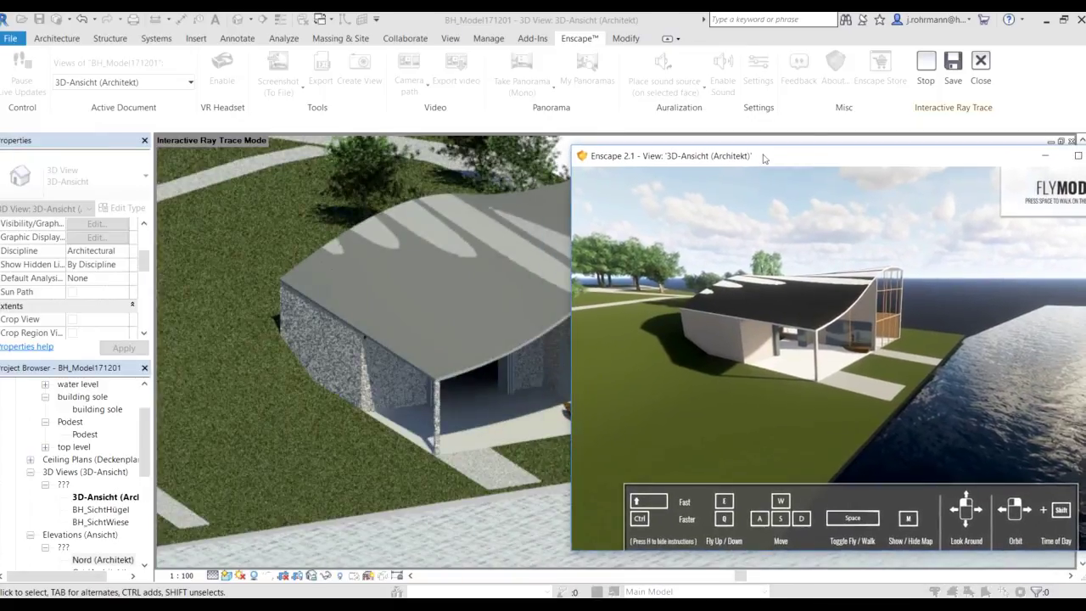
mouse_move(752, 234)
right_mouse_down()
mouse_move(773, 341)
mouse_move(738, 339)
right_mouse_up()
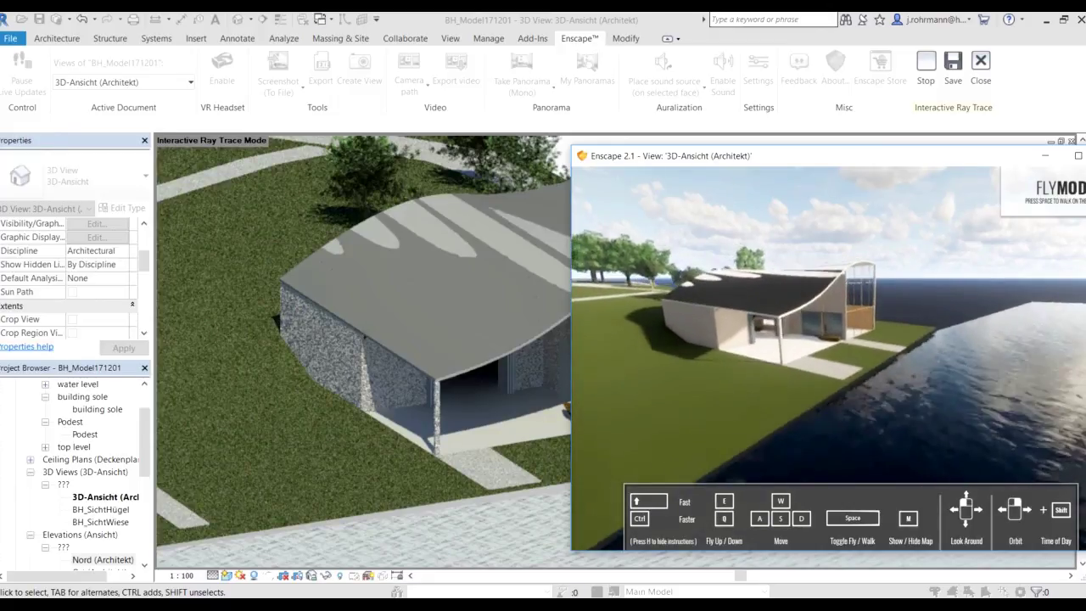
key("w")
key("w")
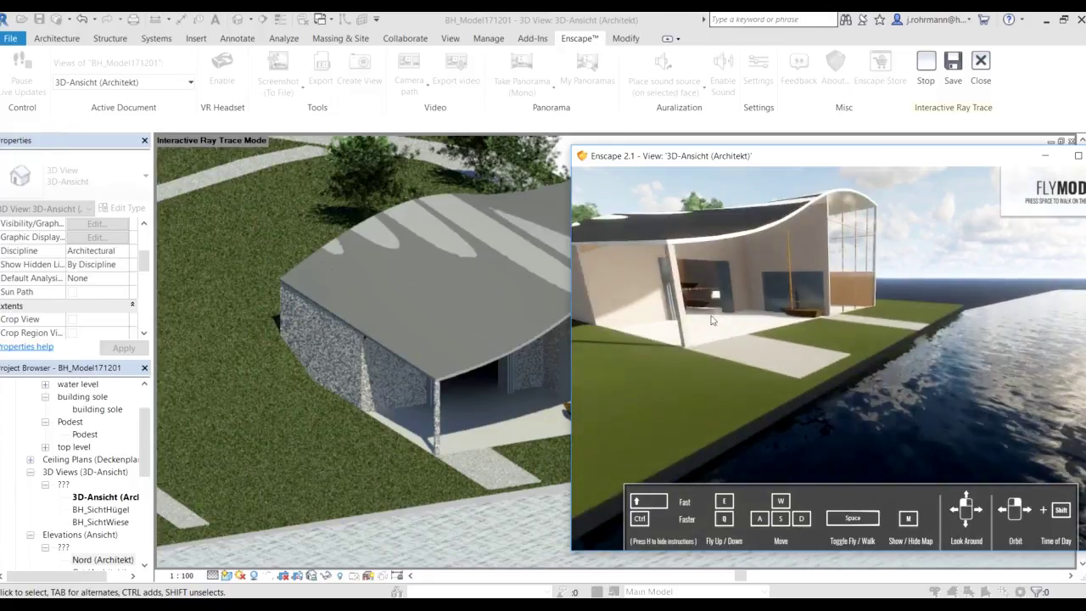
left_click(246, 332)
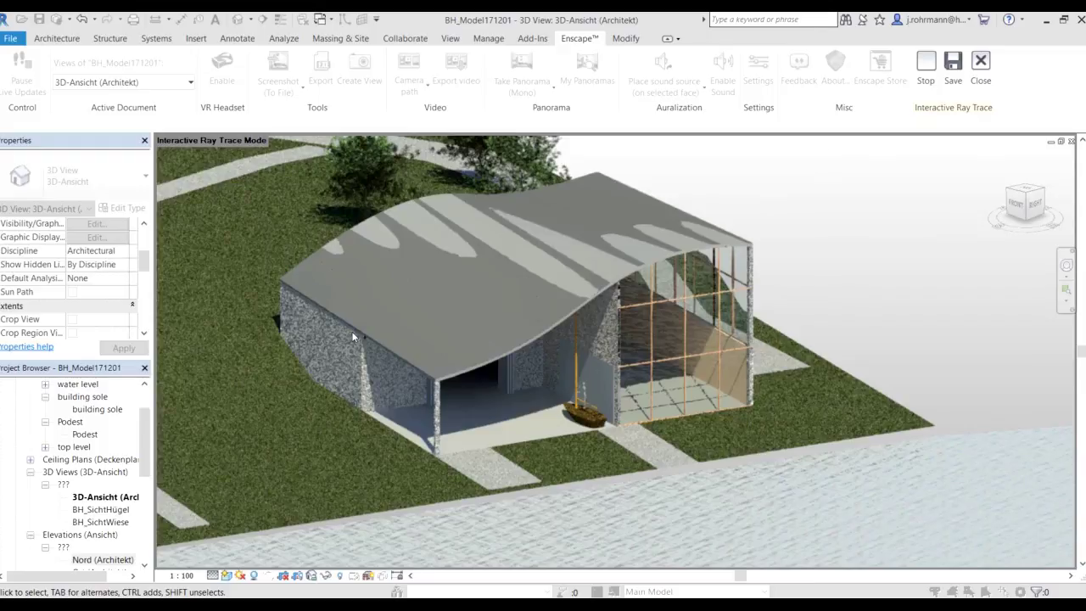
Step: Zoom the ray-traced view out to show the boathouse among the hillside paths and trees
scroll(351, 331, "down", 3)
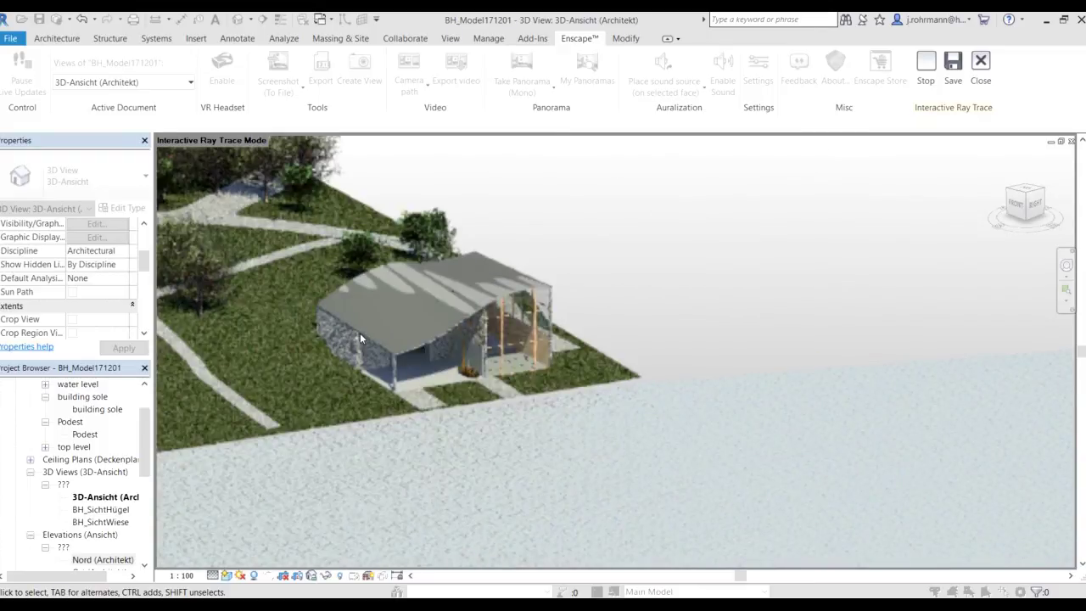